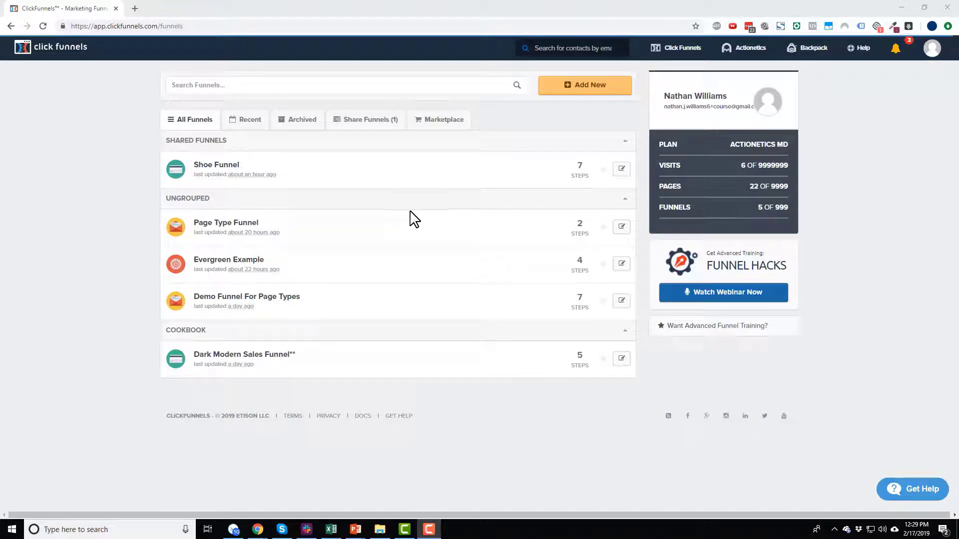
Step: Add a new step named 'Affiliate Access' to the Shoe Funnel
mouse_move(815, 55)
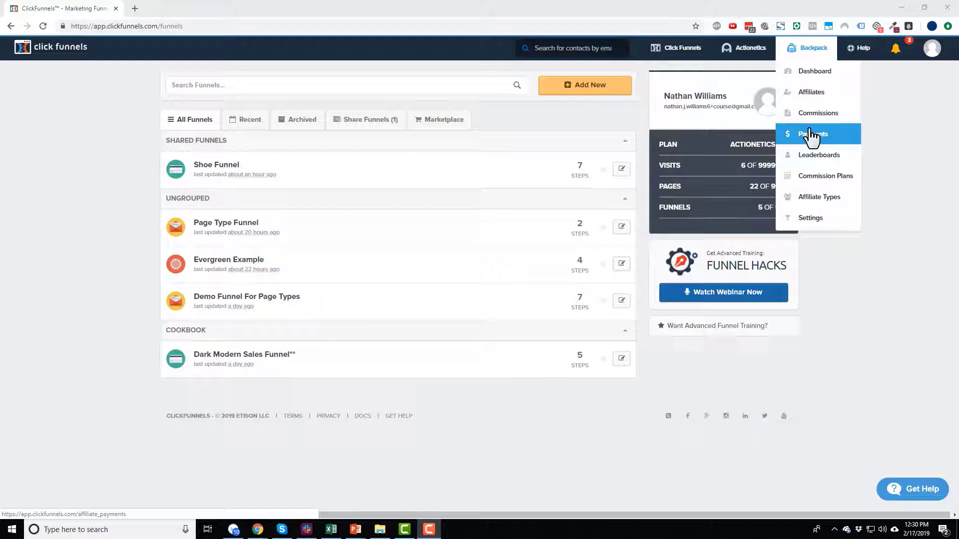
click(214, 166)
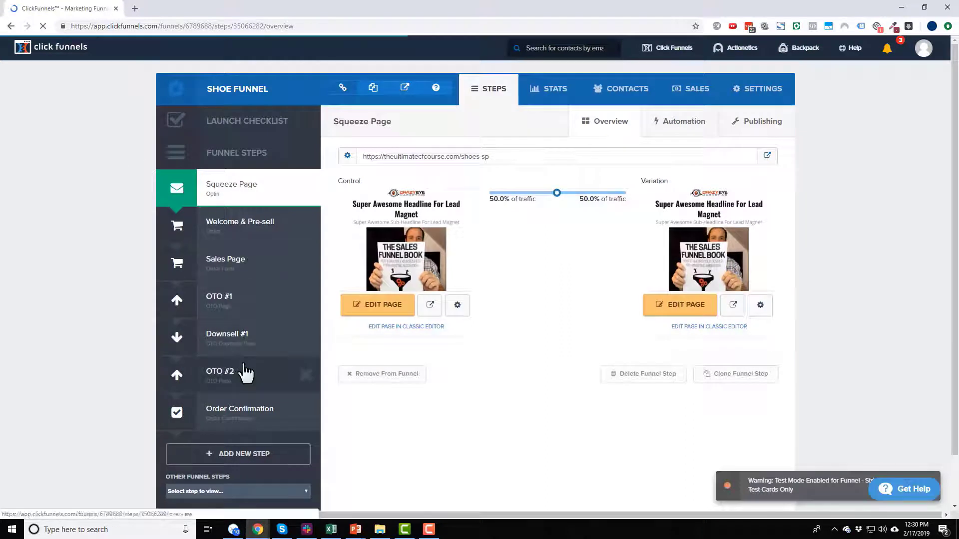
scroll(254, 372, down, 1)
click(252, 404)
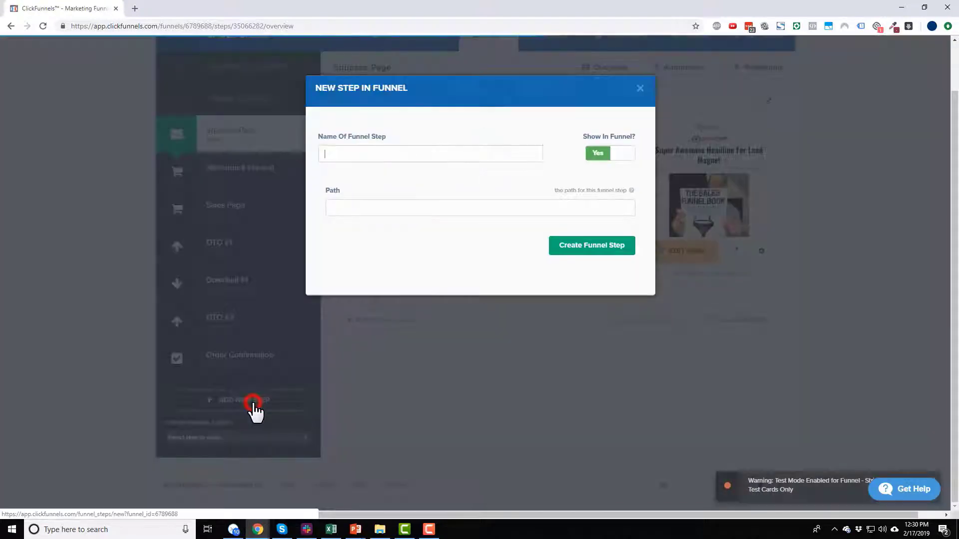
click(469, 152)
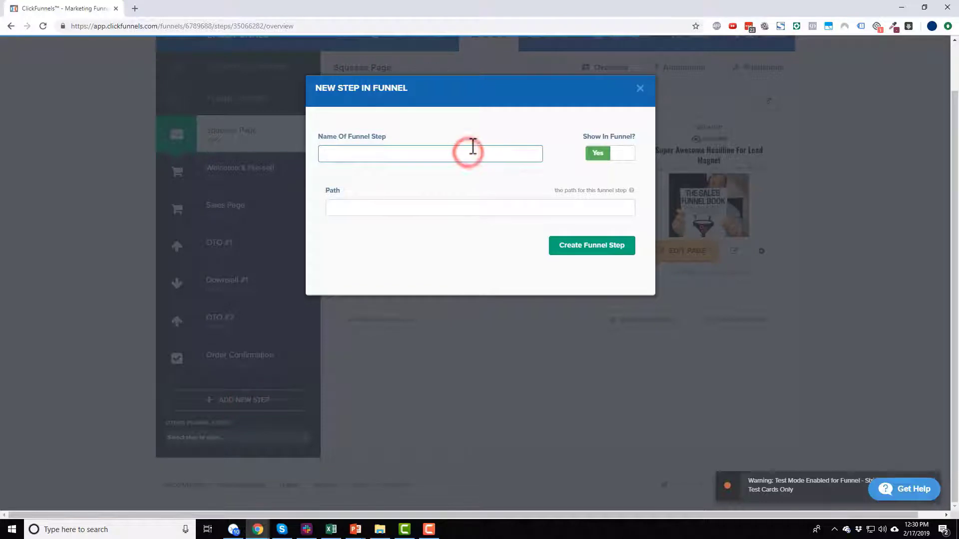
text(Affiliate Access)
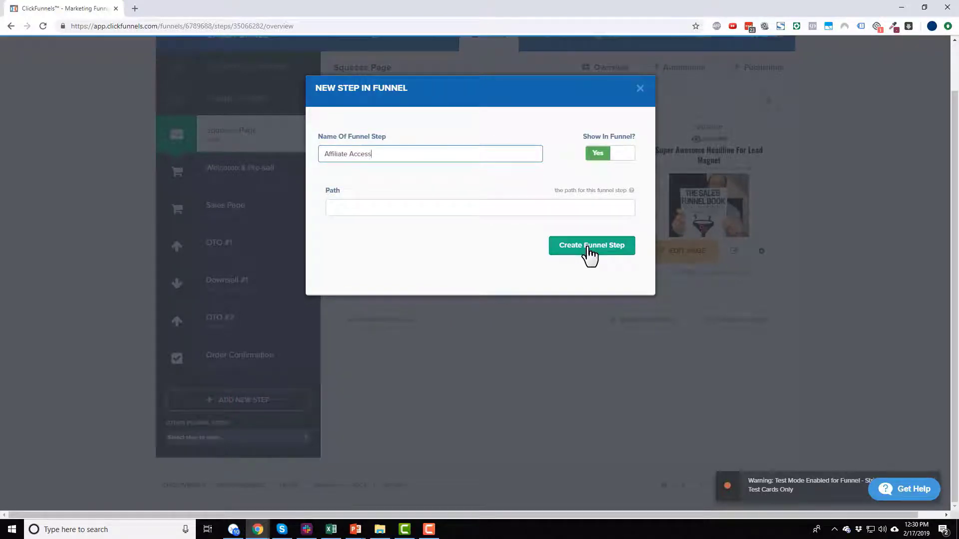
click(589, 248)
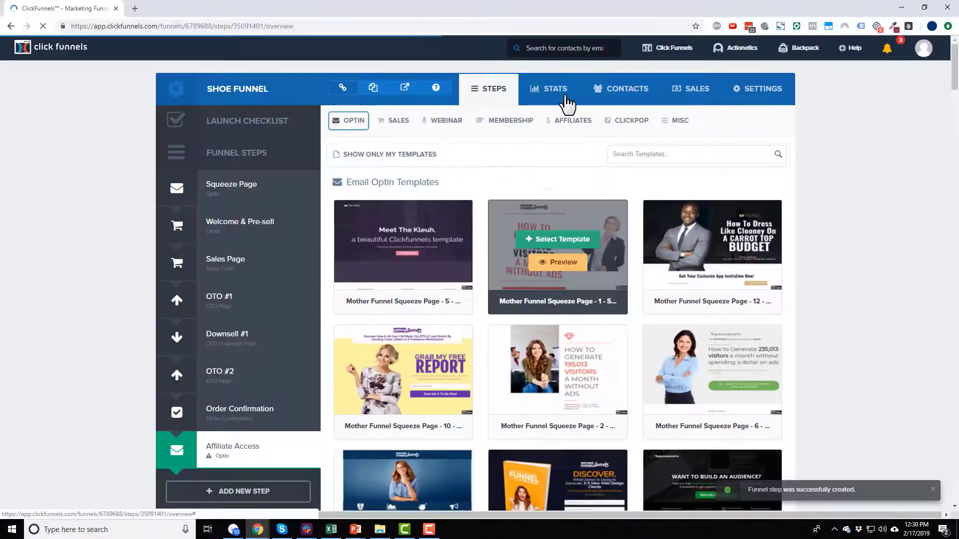
Step: Build the step's page from an Affiliates > Affiliate Access template
click(569, 120)
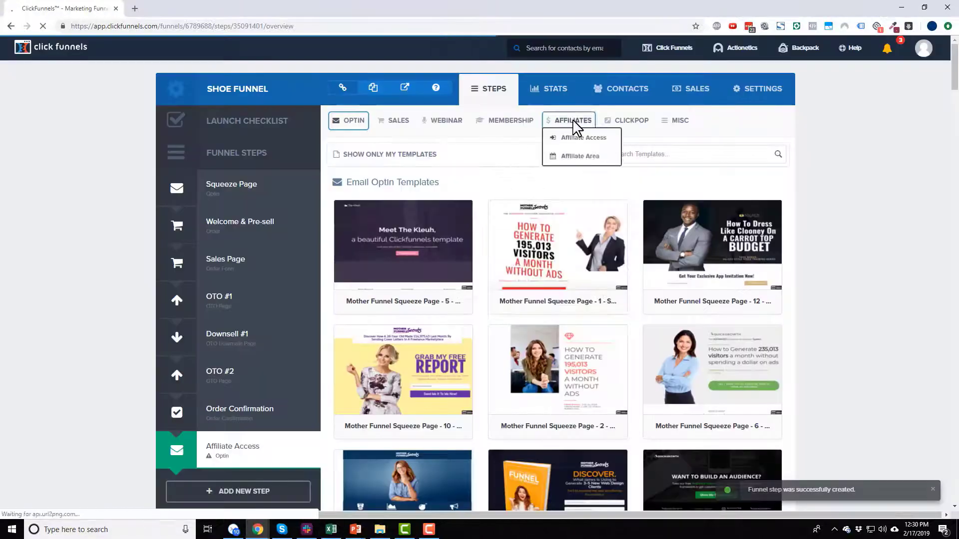
click(581, 136)
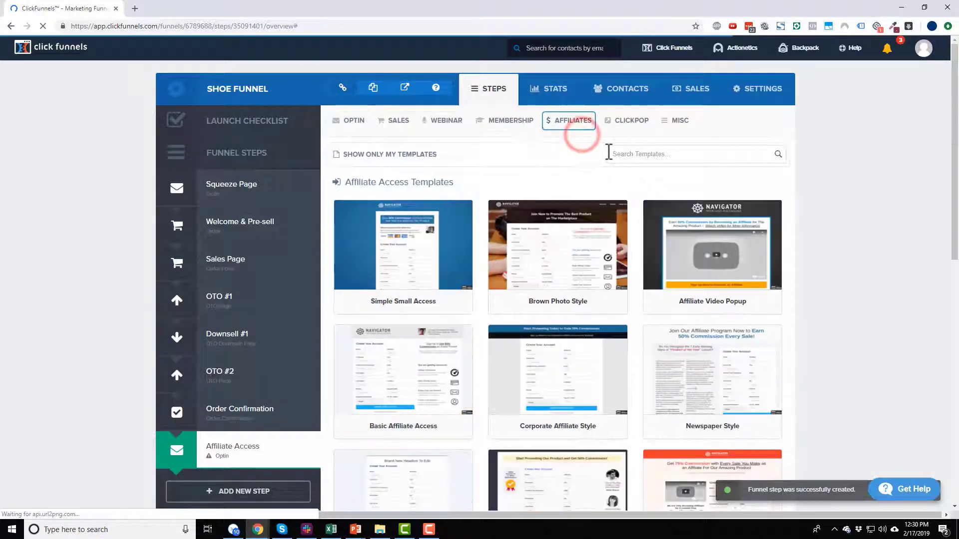
scroll(616, 280, down, 3)
scroll(559, 390, down, 8)
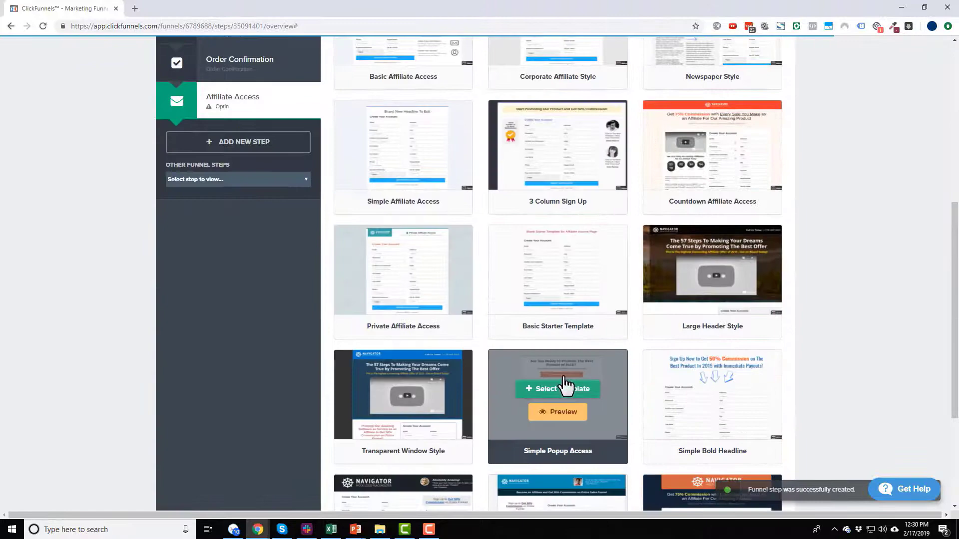
scroll(580, 392, up, 8)
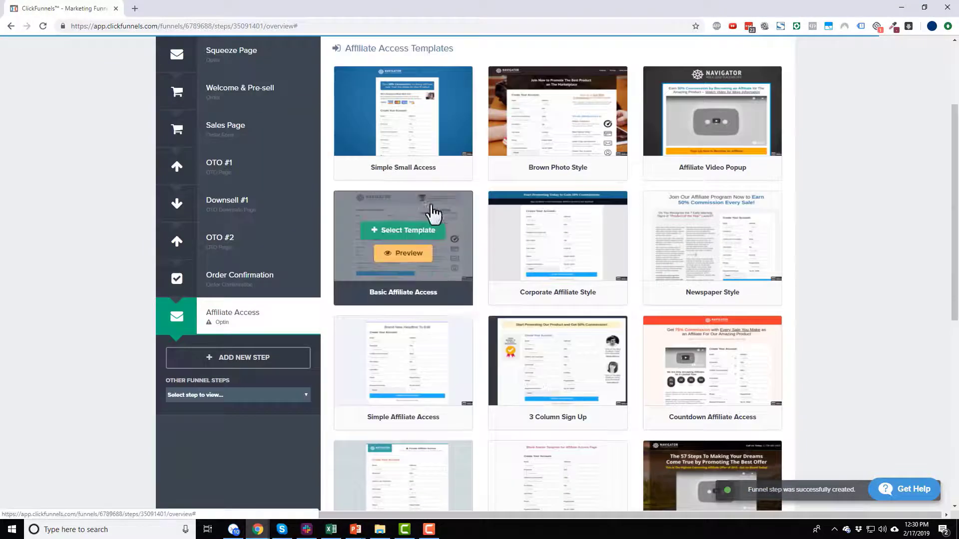
click(424, 355)
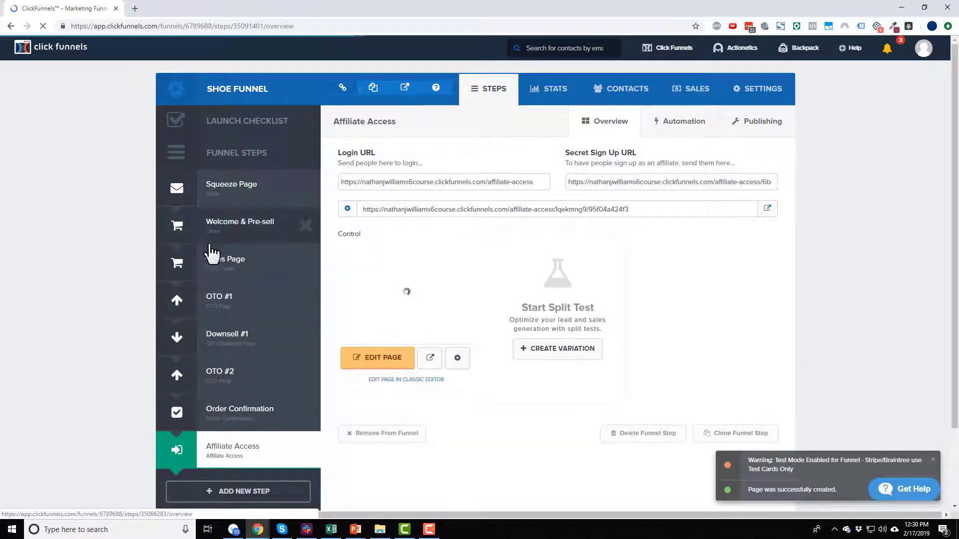
Step: Add another funnel step named 'Affiliate Area'
scroll(224, 260, down, 2)
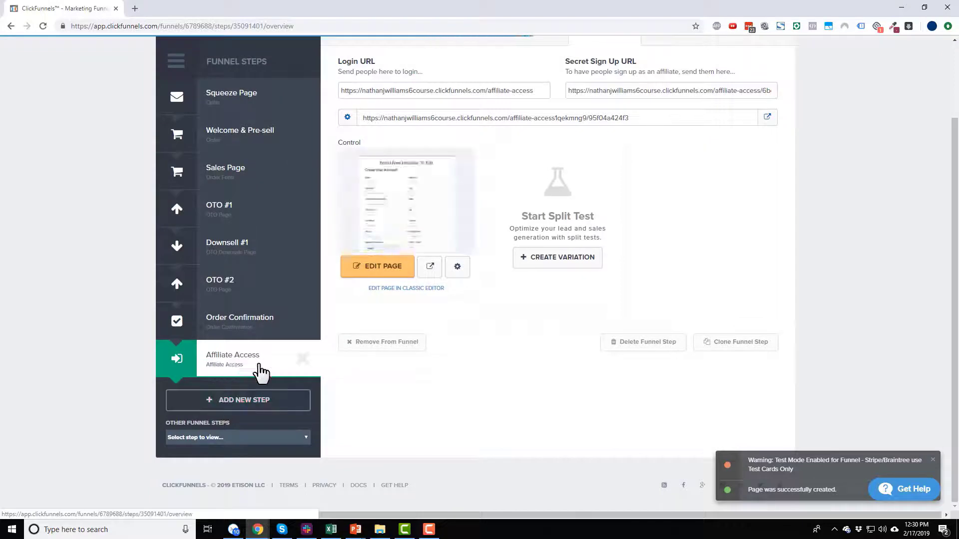
click(257, 400)
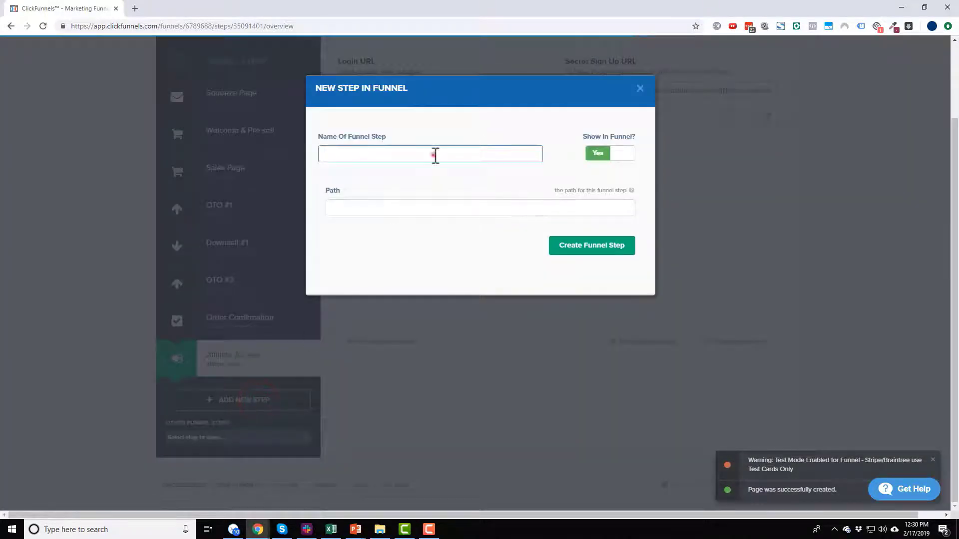
click(433, 153)
text(Affiliate Area)
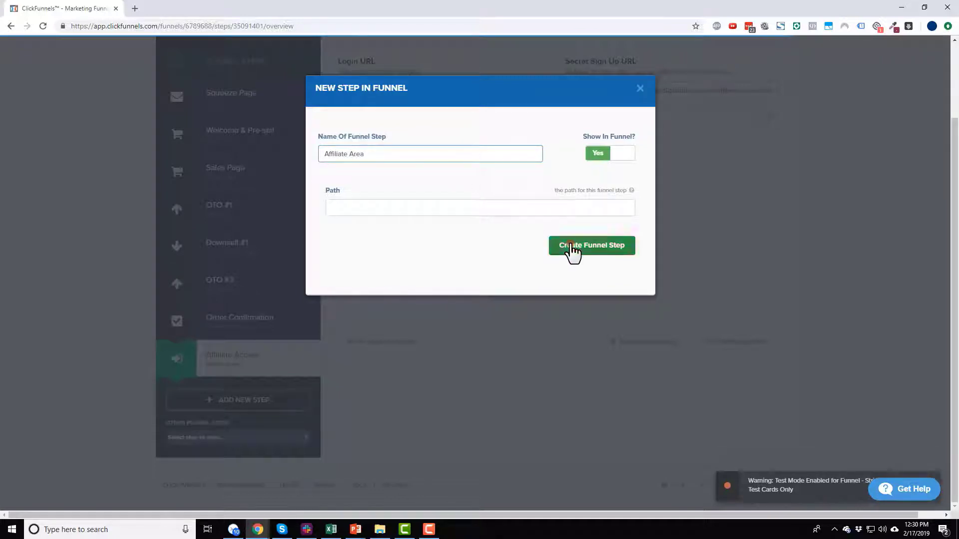
click(576, 246)
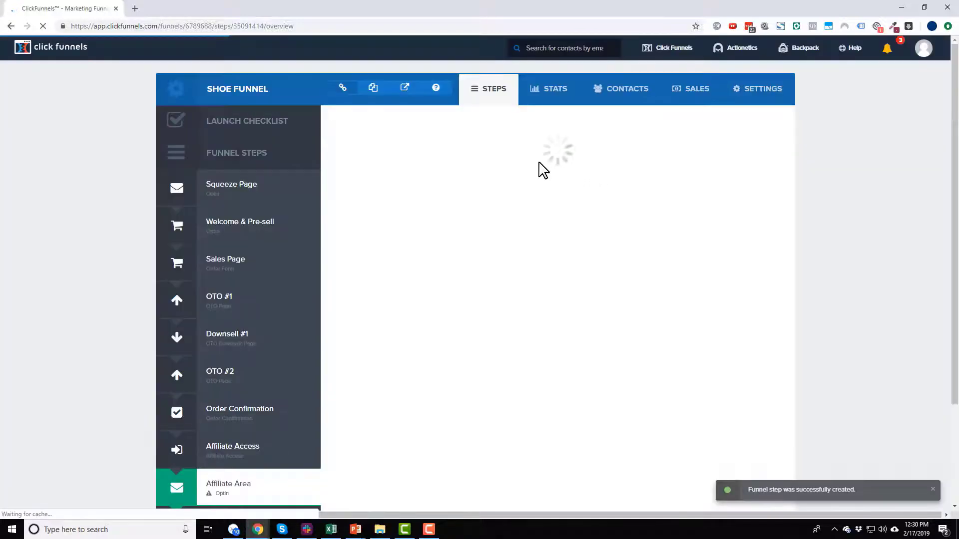
Step: Build the step's page from the Affiliates > Affiliate Area template
click(574, 121)
click(580, 155)
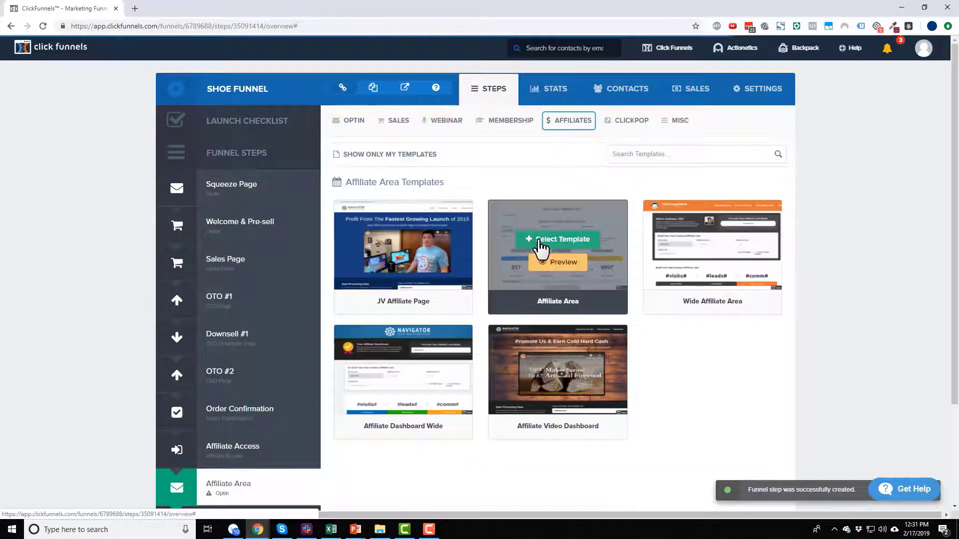
click(539, 241)
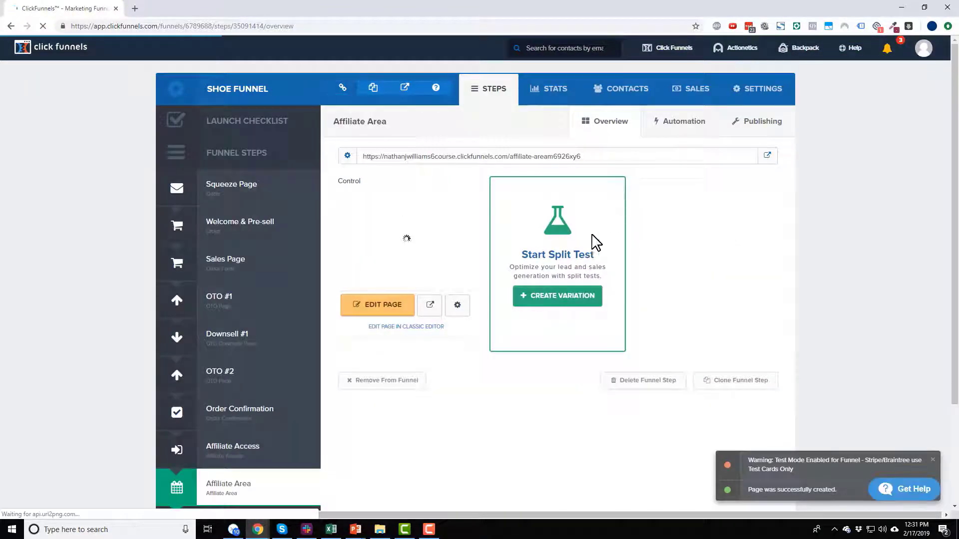
Step: Inspect the Affiliate Area step's page URL and its publishing settings
scroll(159, 267, down, 2)
scroll(162, 267, down, 1)
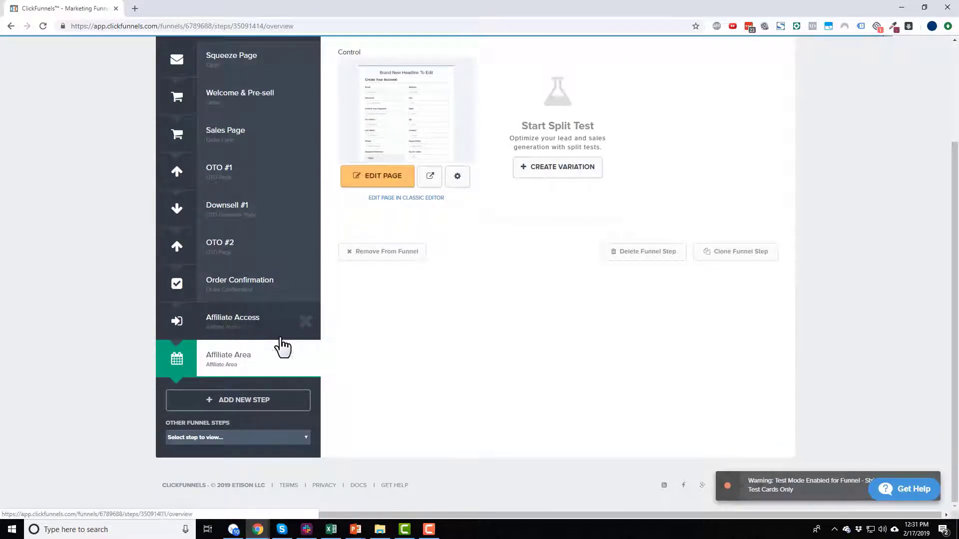
scroll(418, 417, up, 3)
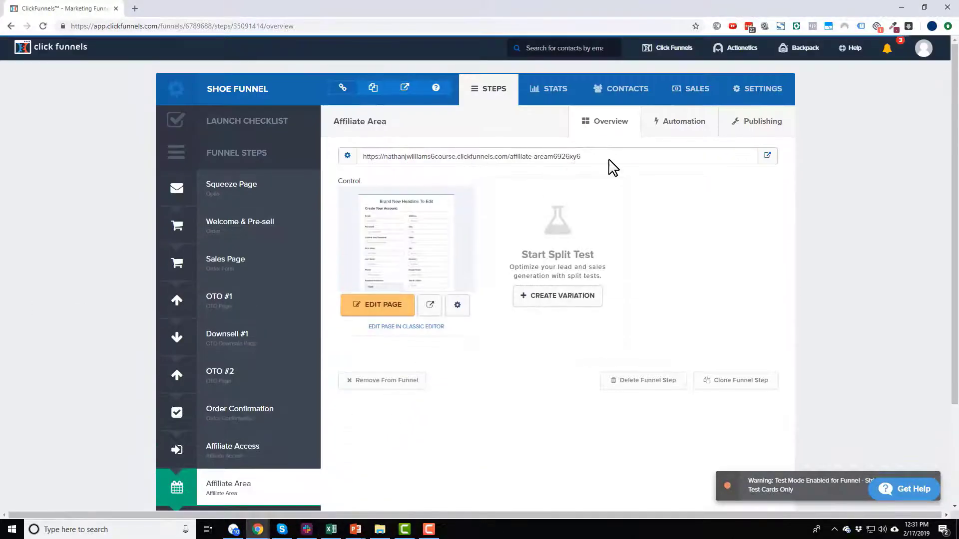
drag(610, 156, 361, 145)
click(434, 155)
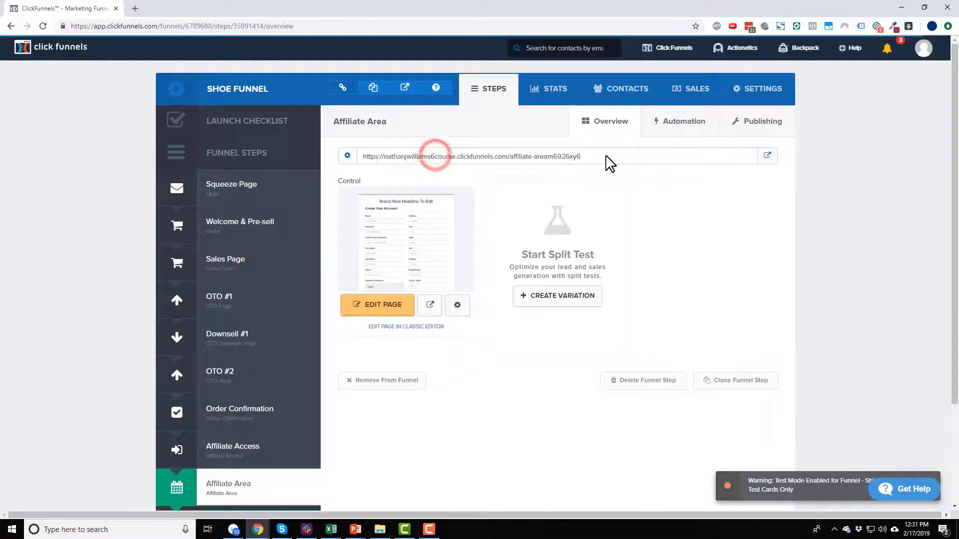
drag(455, 157, 507, 155)
click(466, 157)
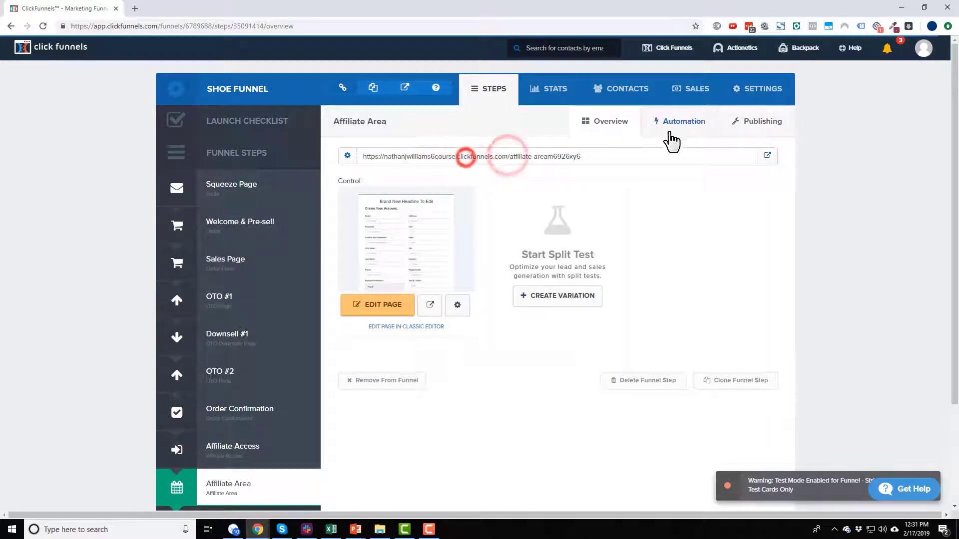
click(757, 122)
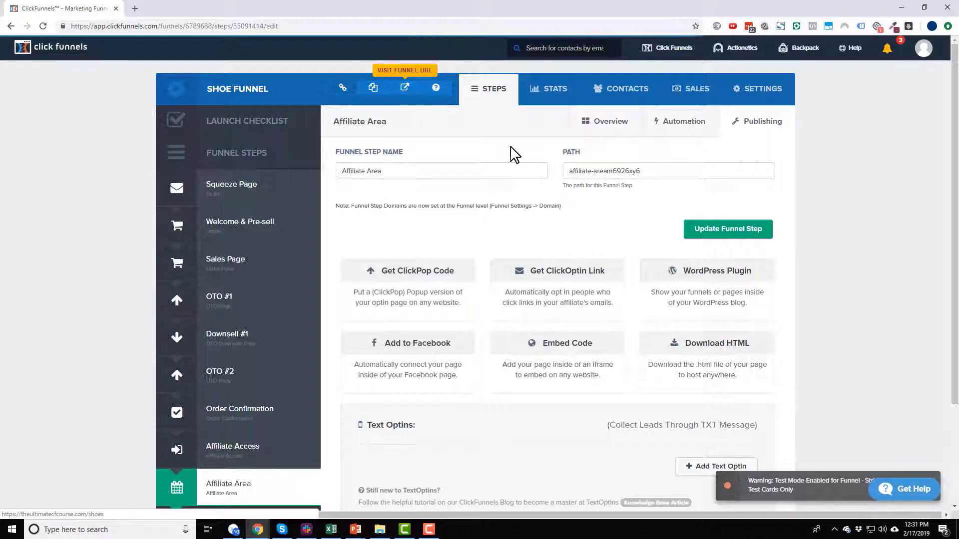
click(612, 129)
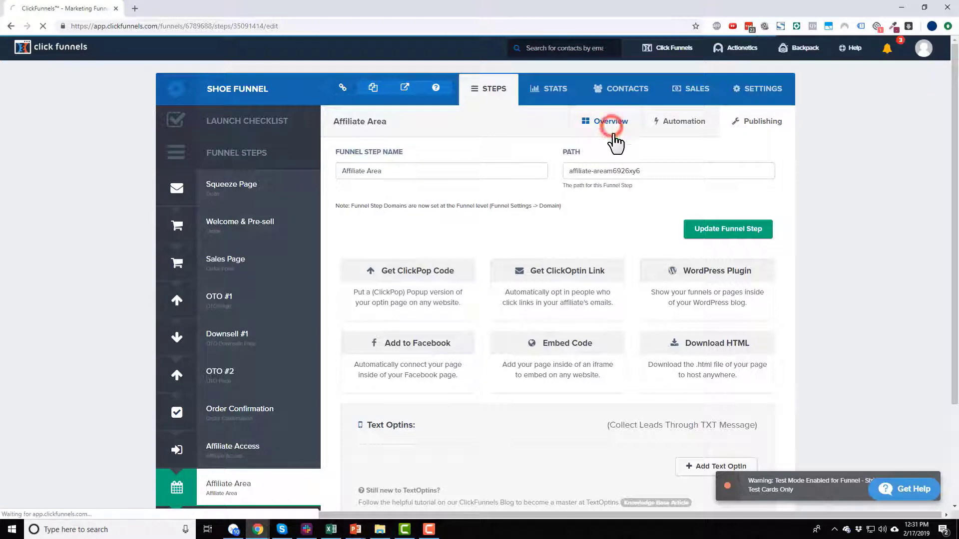
Step: Select the Affiliate Area page address again in the step overview
drag(619, 157, 506, 156)
click(452, 157)
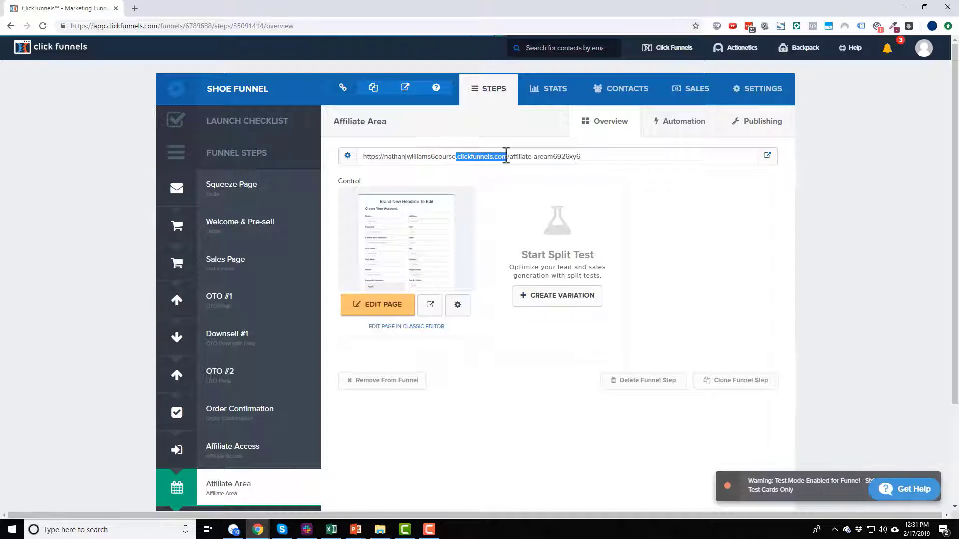
click(516, 156)
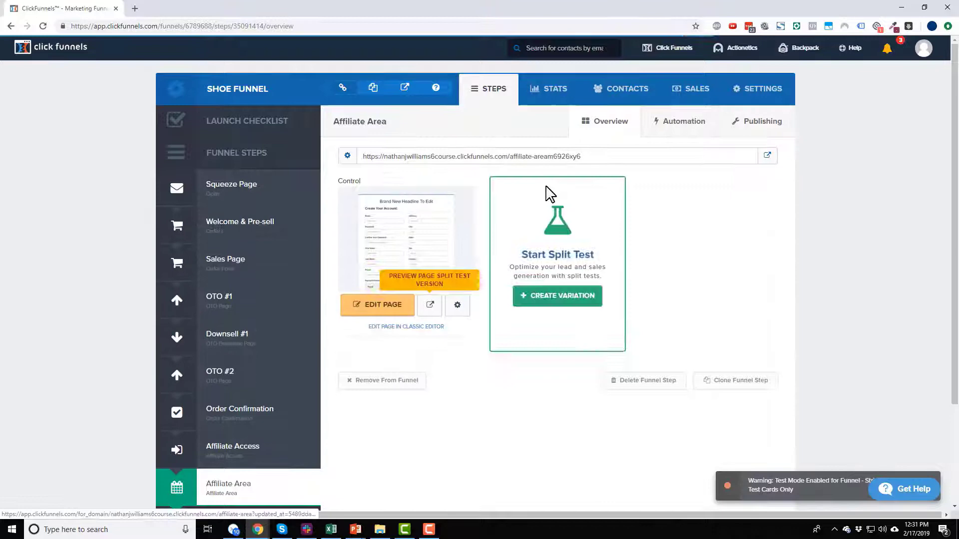
drag(511, 157, 599, 159)
click(524, 156)
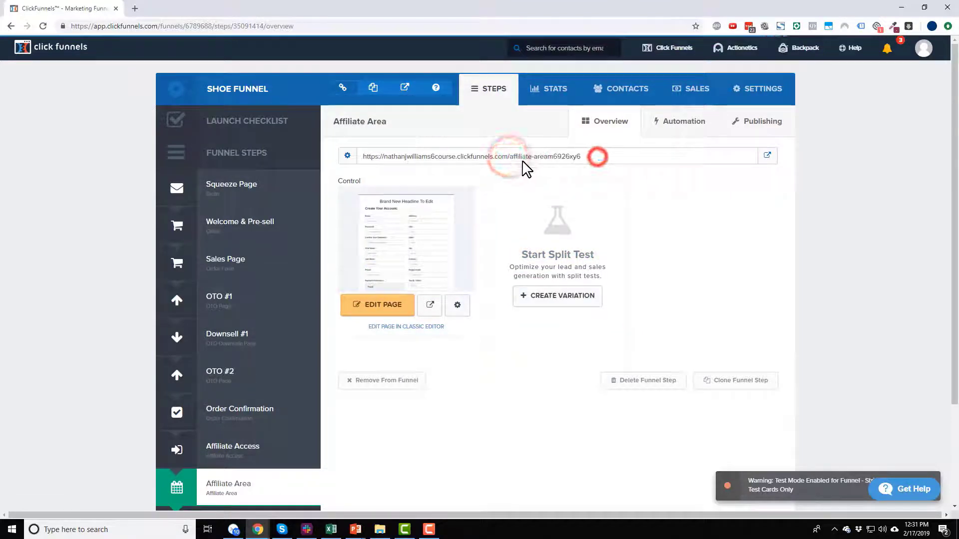
scroll(456, 208, down, 2)
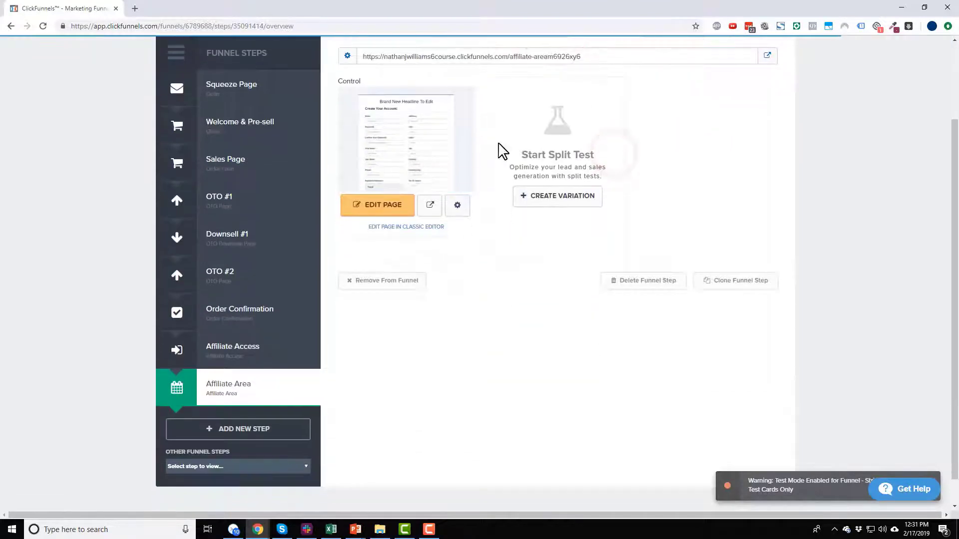
scroll(549, 244, up, 2)
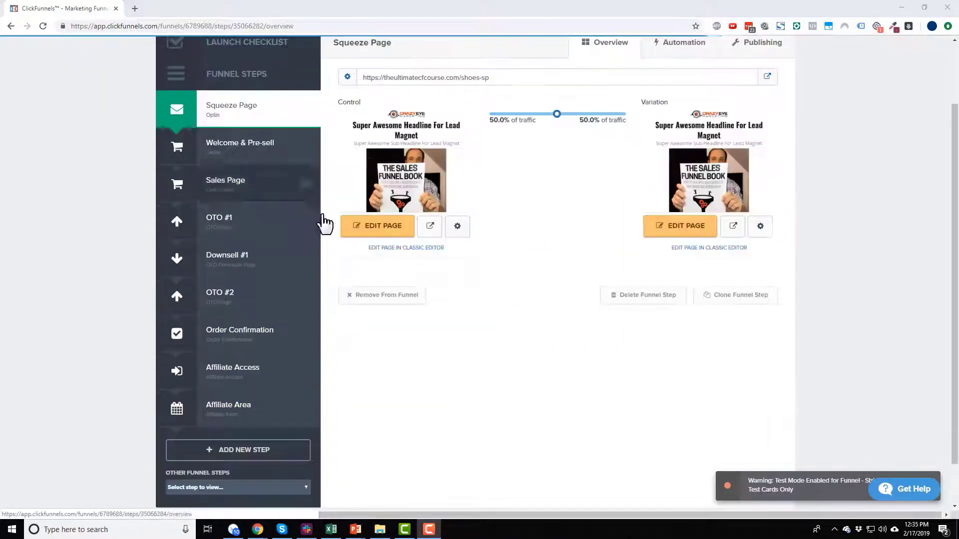
Step: Start a Backpack commission plan named 'Affiliate' with Expire Commissions switched on
scroll(479, 391, up, 2)
mouse_move(805, 48)
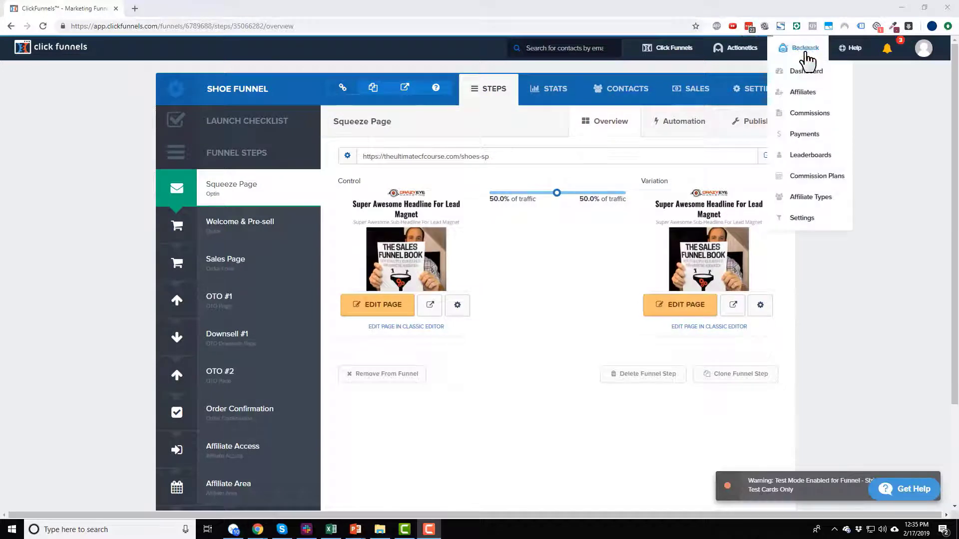
click(819, 185)
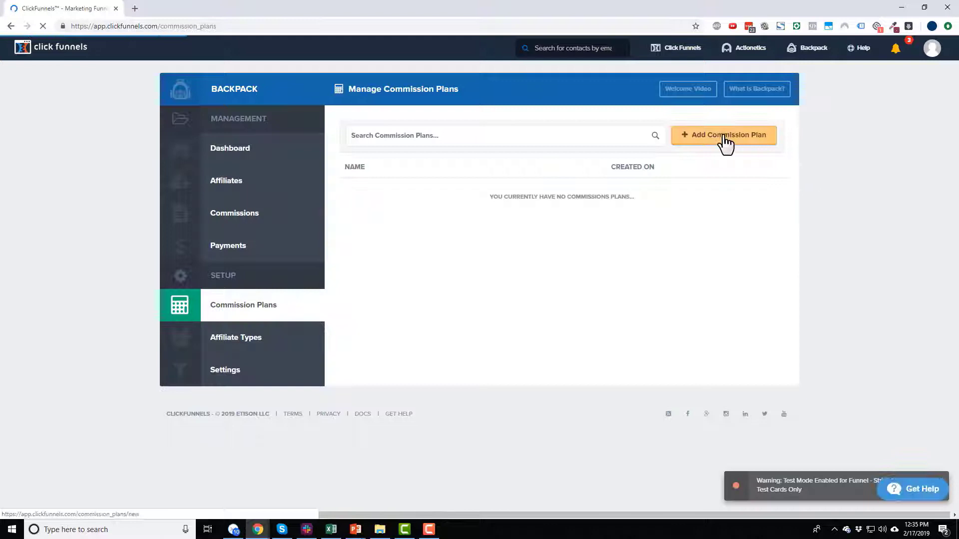
click(723, 141)
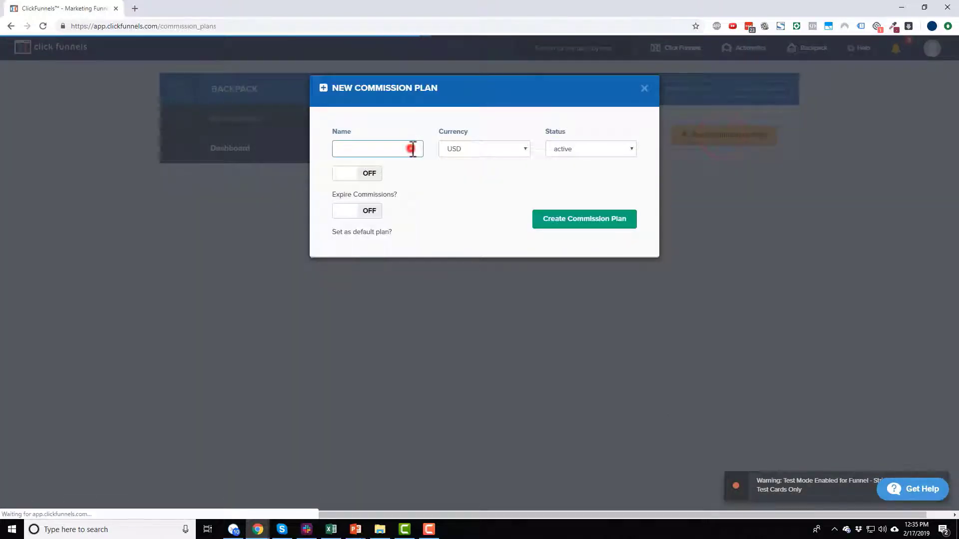
text(Affiliate)
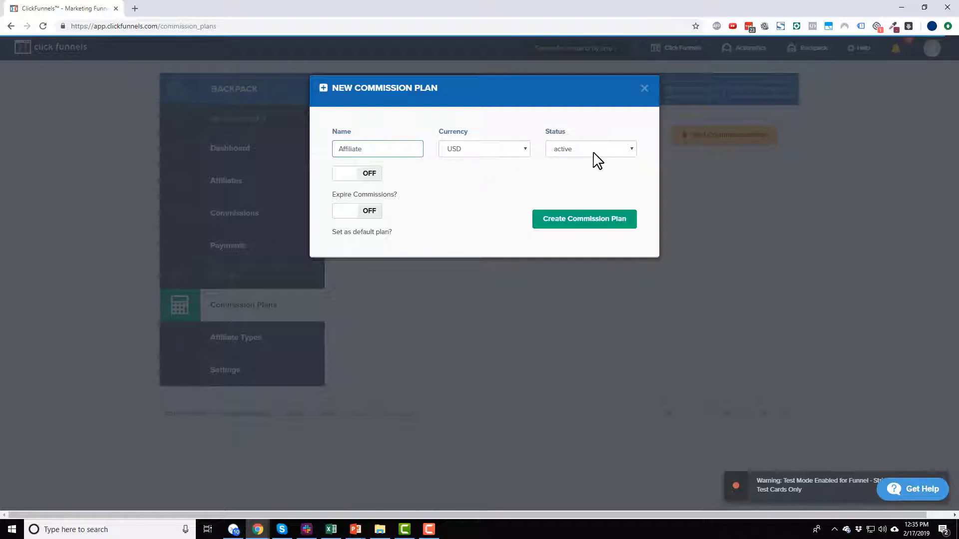
click(358, 211)
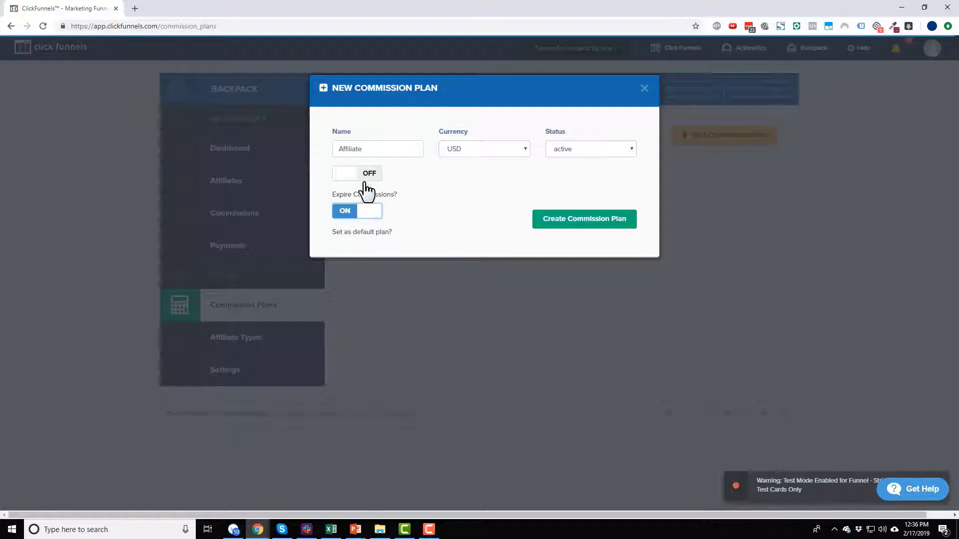
Step: Create the Affiliate plan and add a default affiliate type named '20% Commission'
click(576, 219)
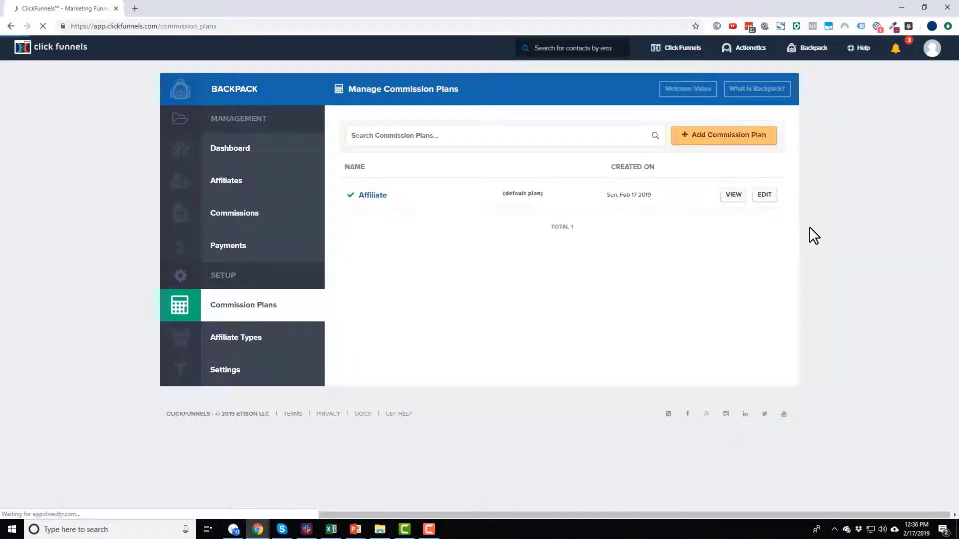
click(372, 196)
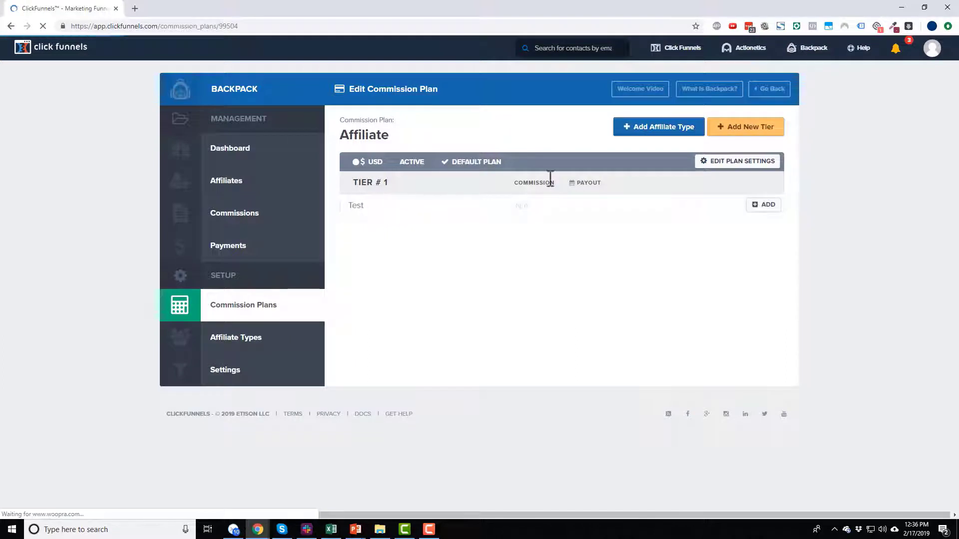
click(650, 133)
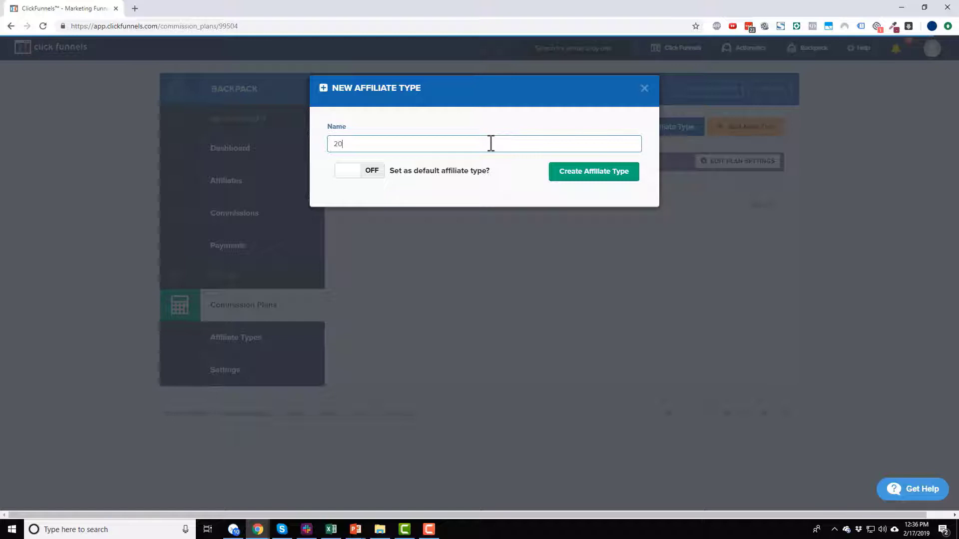
text(20% Commission)
click(357, 175)
click(605, 179)
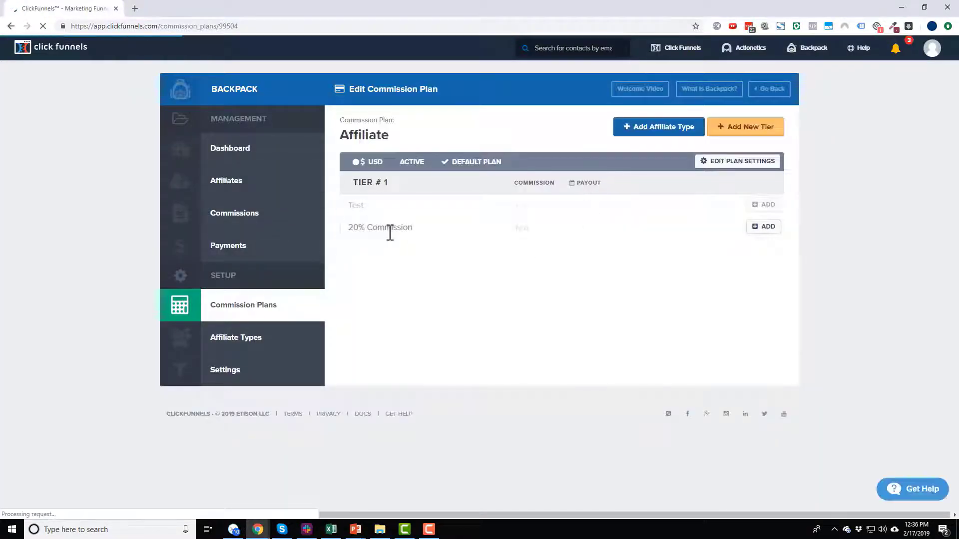
Step: Begin a second affiliate type named '40% Commission'
click(660, 131)
click(398, 145)
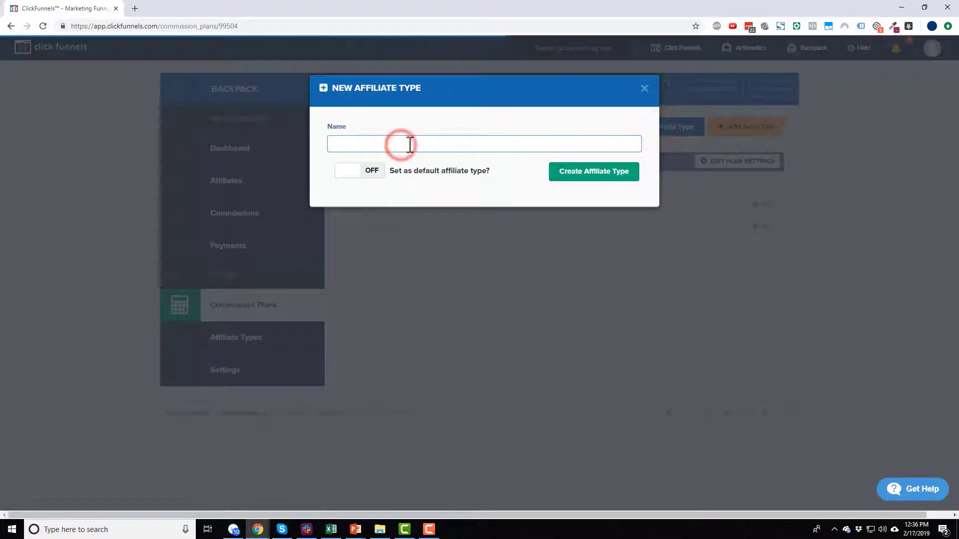
text(40% Commission)
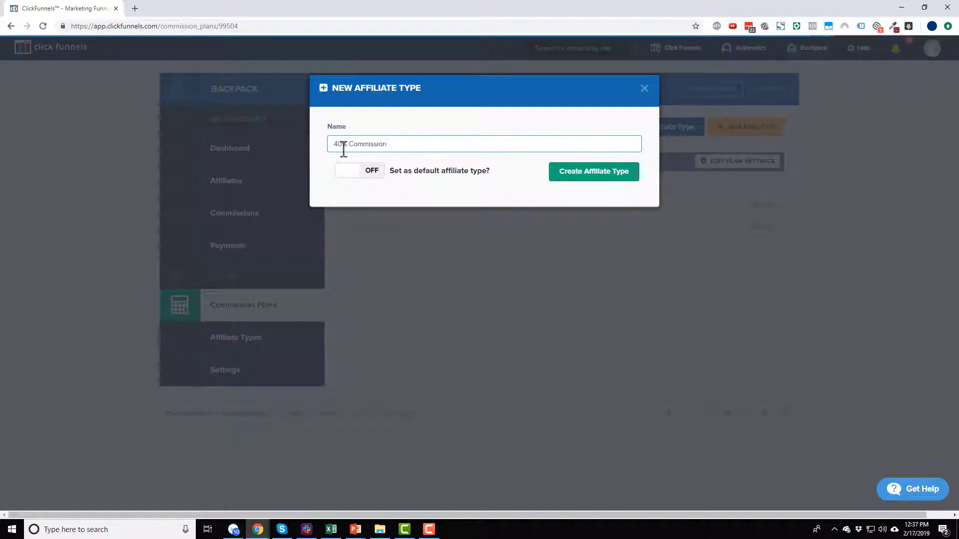
Step: Create the 40% Commission type and give 20% Commission a 20% payout schedule
click(585, 172)
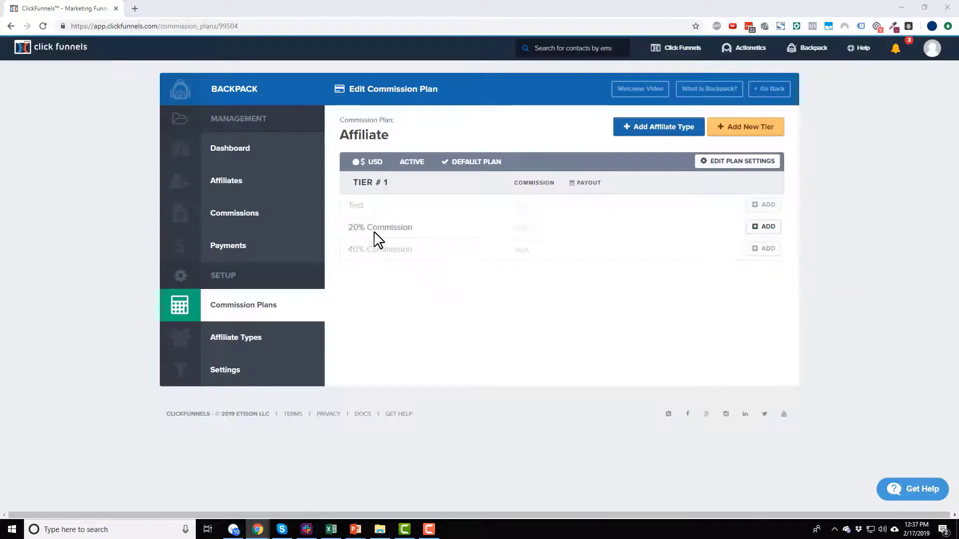
click(766, 229)
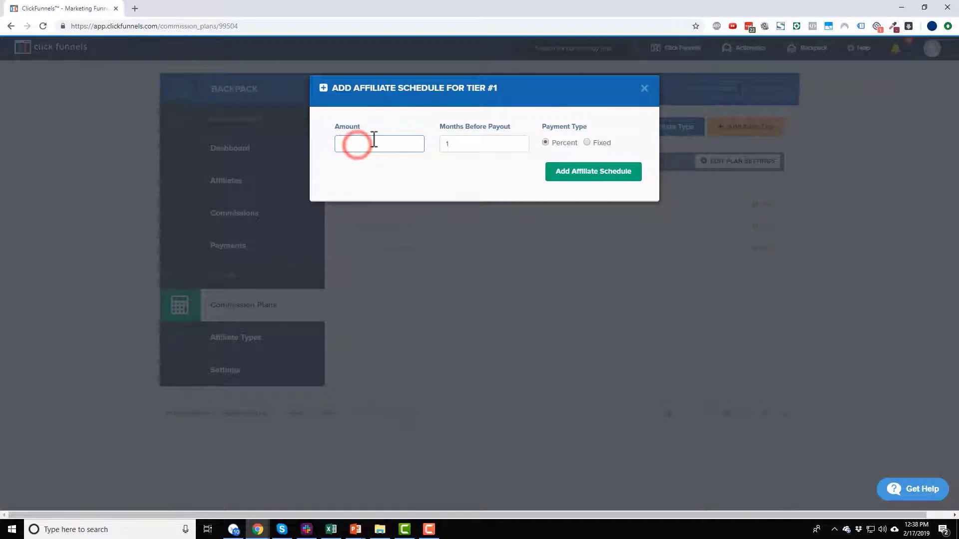
text(20)
click(467, 145)
key(BackSpace)
text(2)
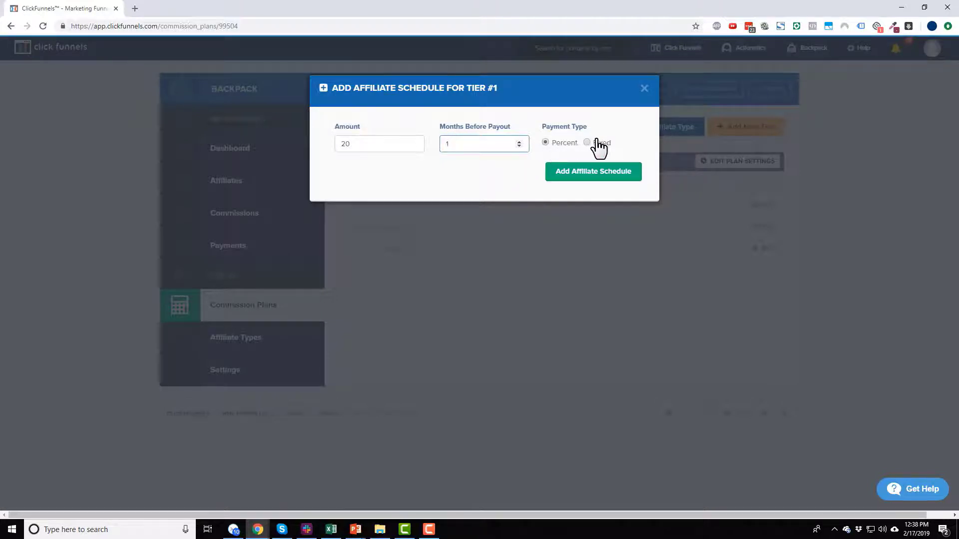
click(604, 173)
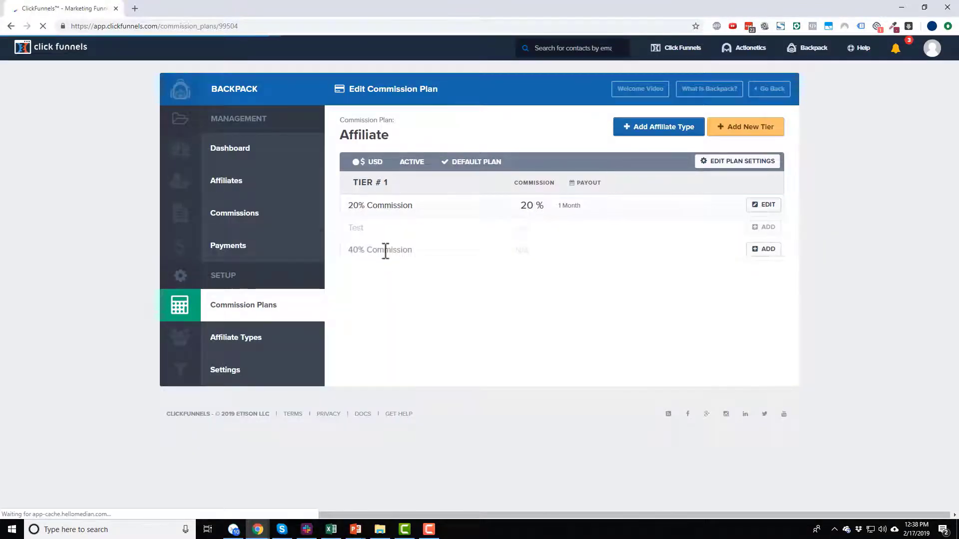
Step: Give the 40% Commission type a 40% payout schedule
click(763, 250)
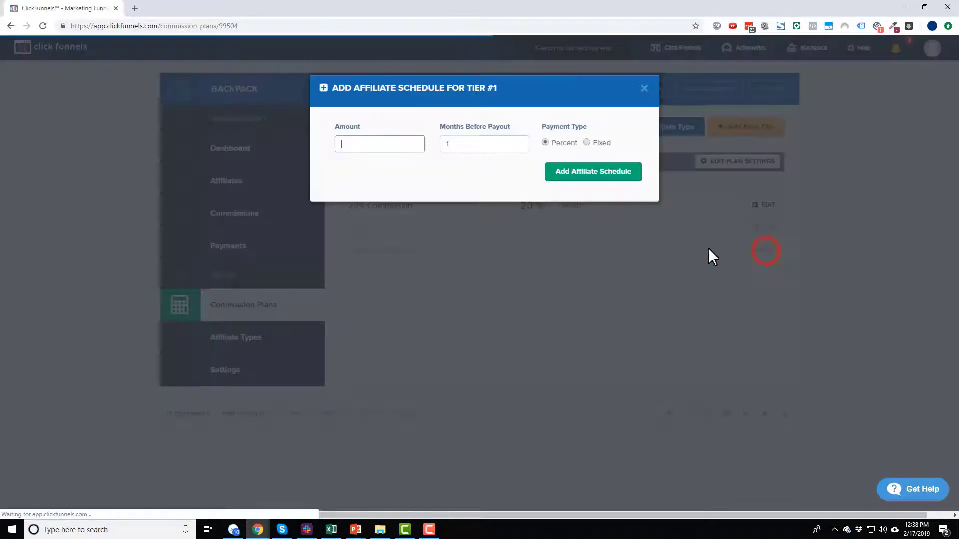
text(40)
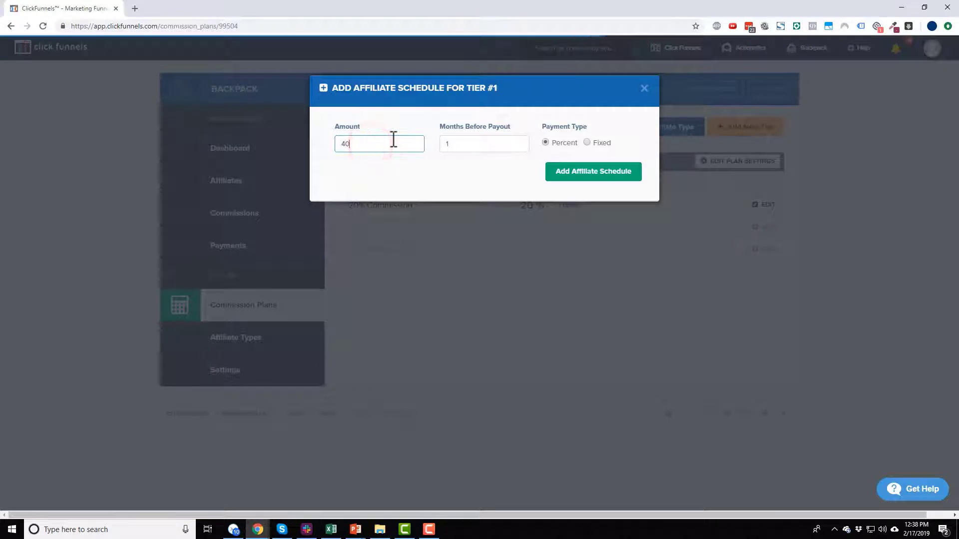
click(582, 173)
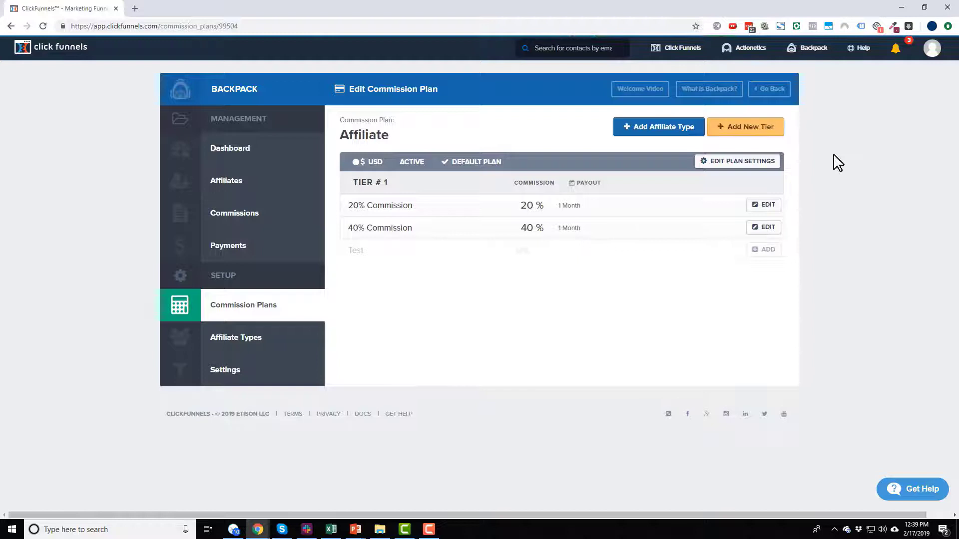
Step: Open the Shoe Funnel's settings from the funnels list
mouse_move(669, 48)
click(669, 73)
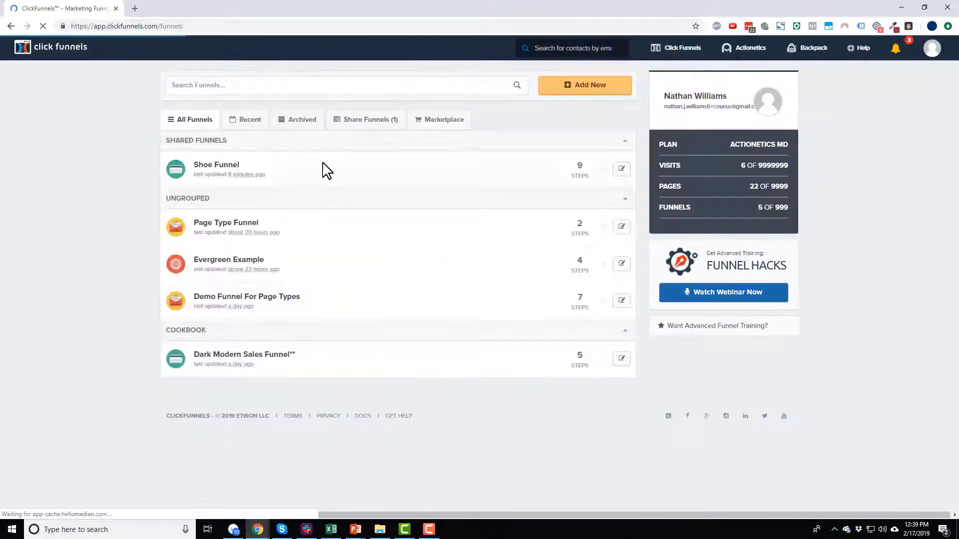
click(227, 161)
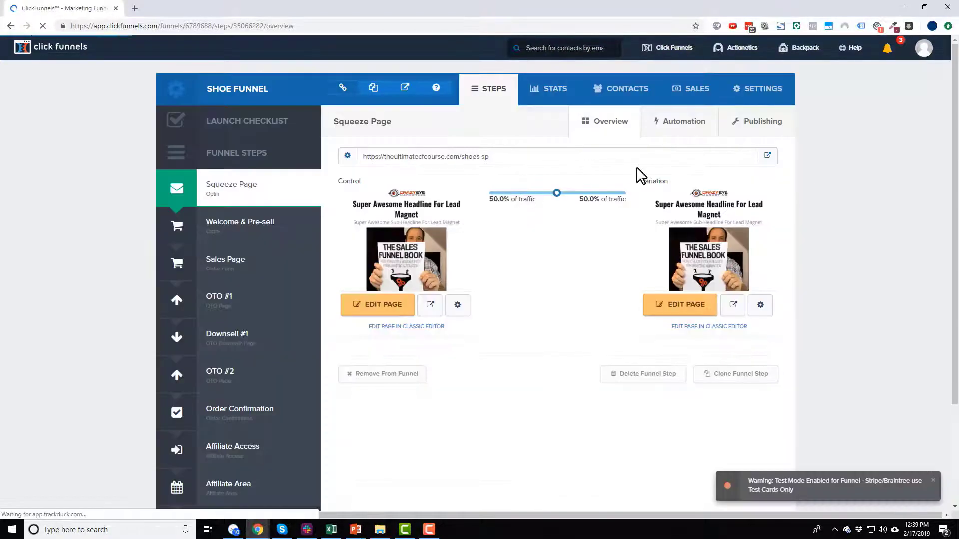
click(758, 92)
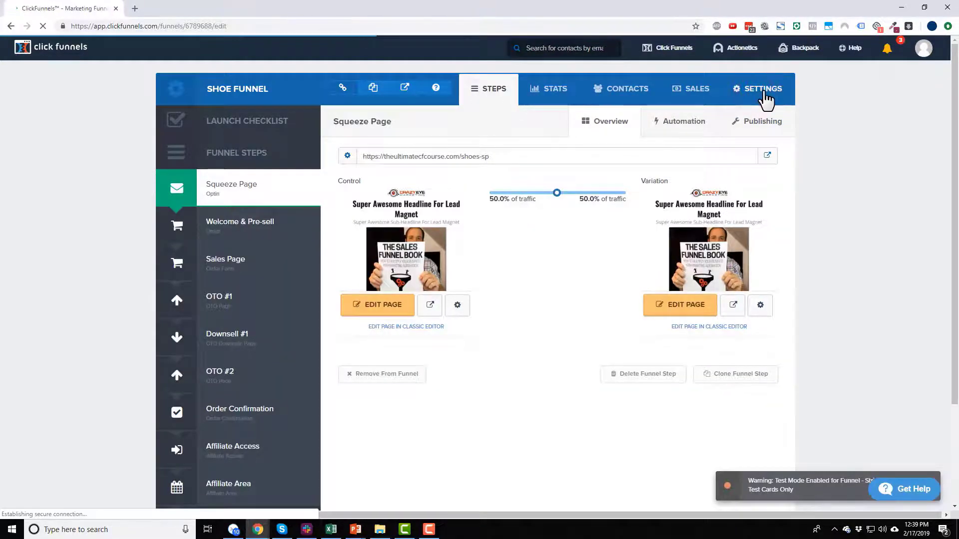
scroll(749, 118, down, 6)
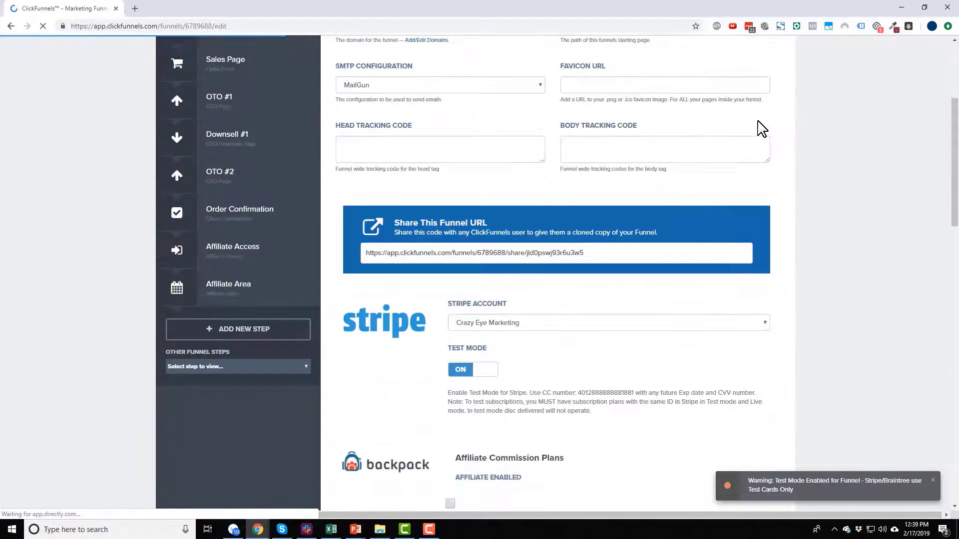
scroll(808, 144, down, 3)
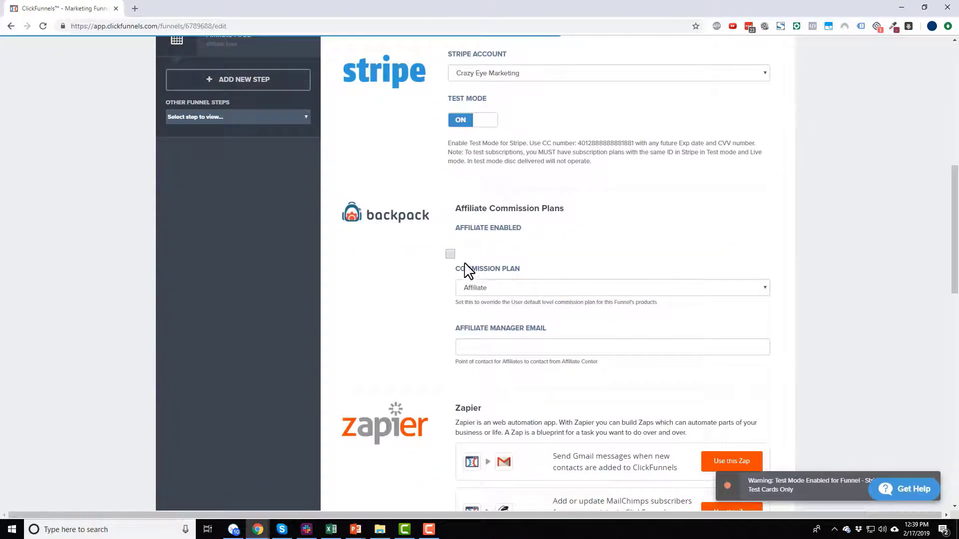
Step: Enable affiliates with the Affiliate commission plan, enter the manager's e-mail, and save
click(449, 253)
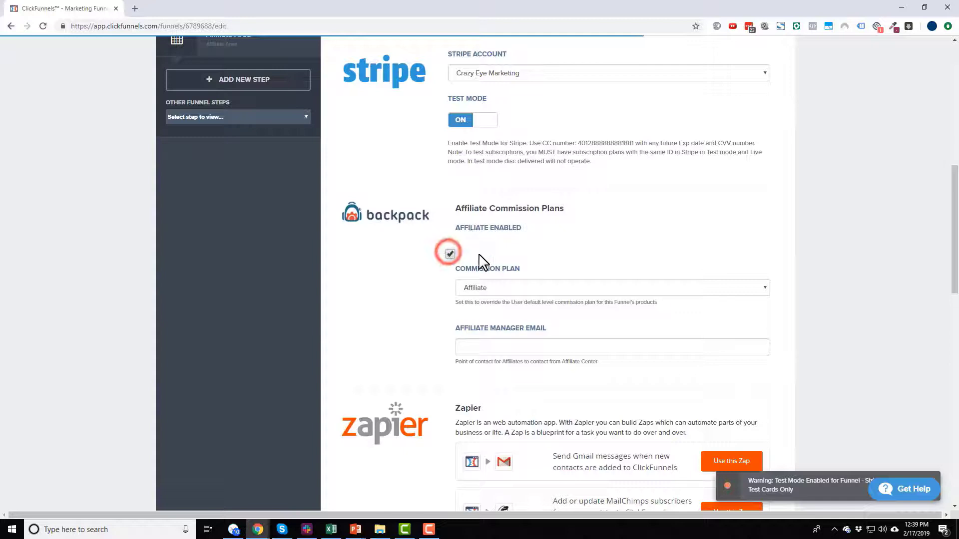
click(486, 287)
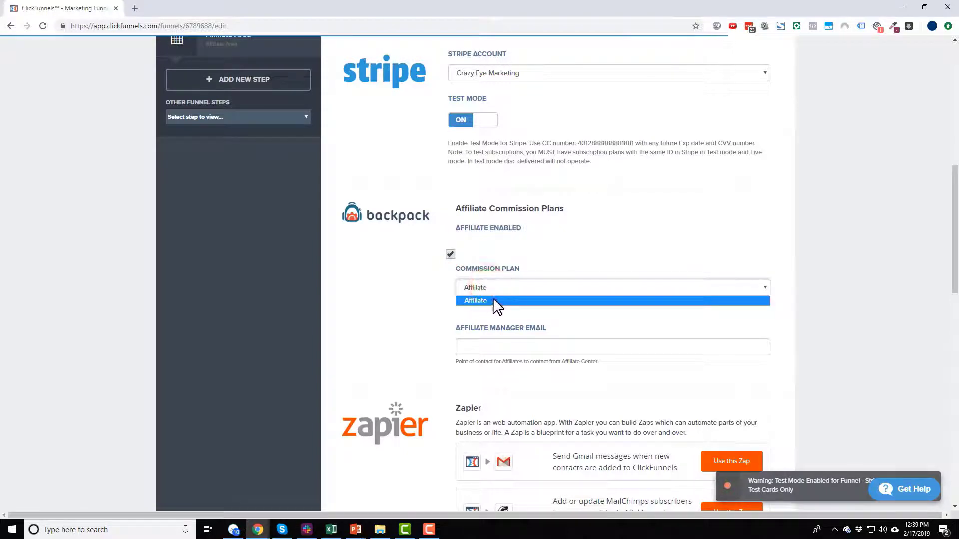
click(484, 302)
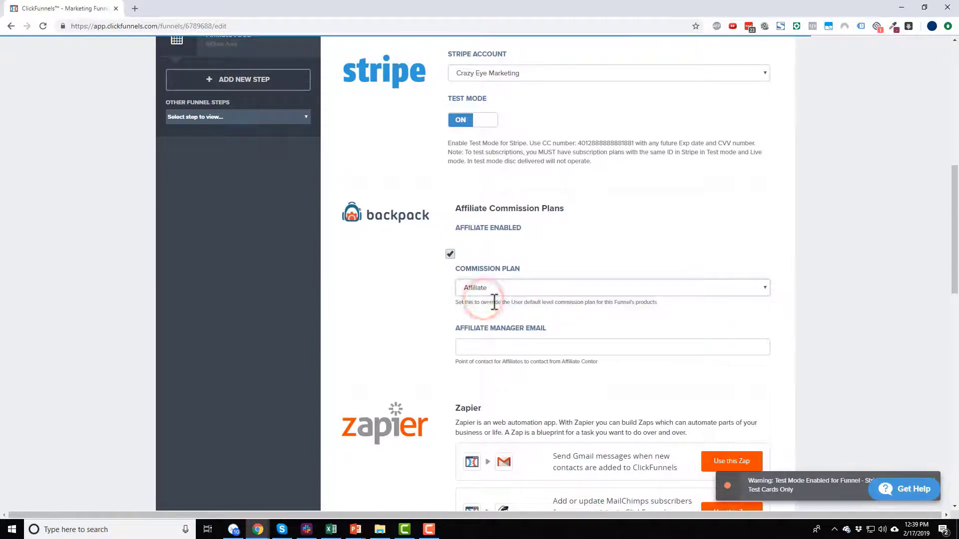
scroll(464, 295, down, 1)
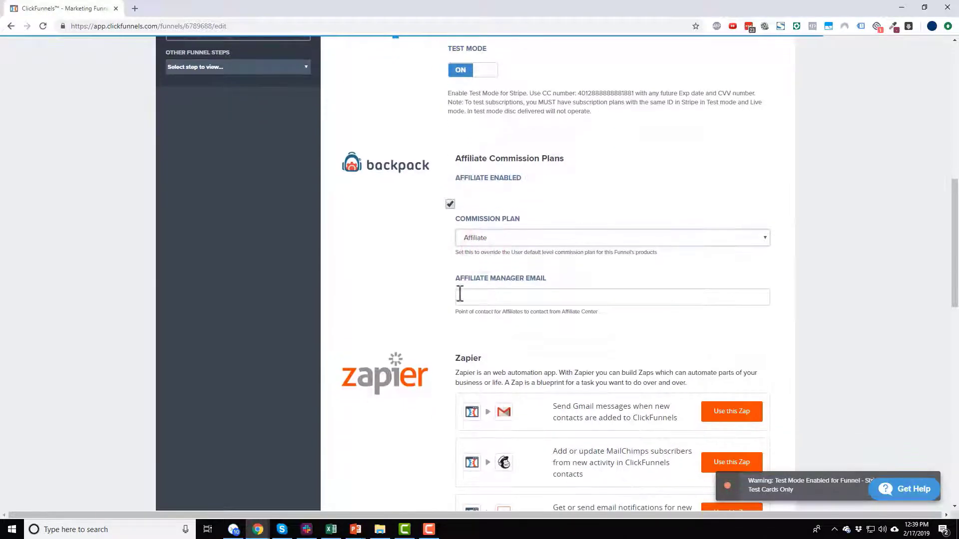
click(526, 300)
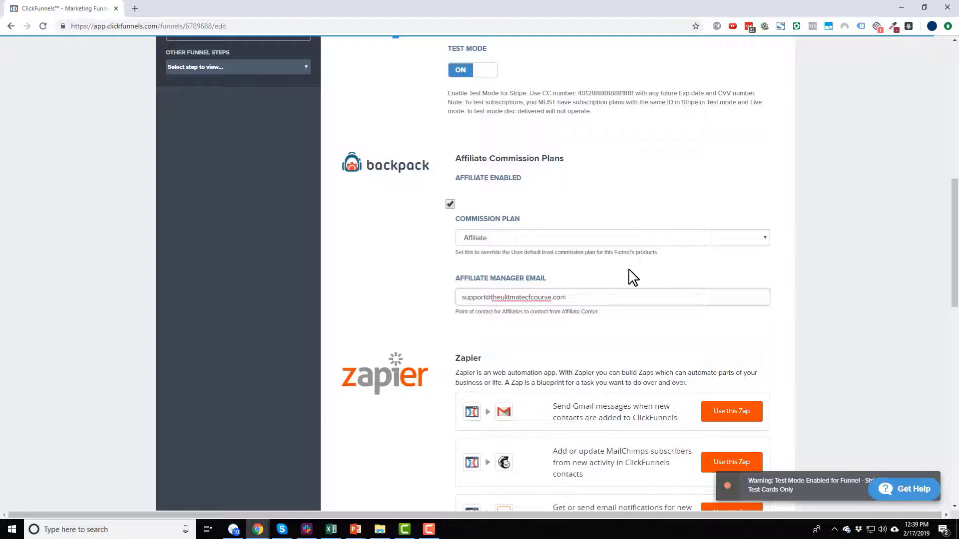
scroll(681, 321, down, 15)
click(715, 442)
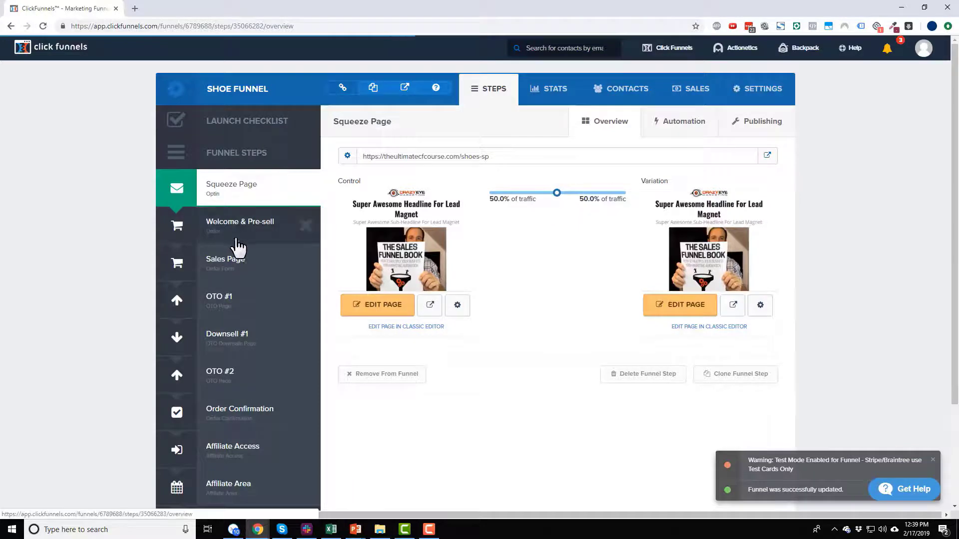
Step: Make the Sales Page's Small Shoes product commissionable on the default plan
click(236, 266)
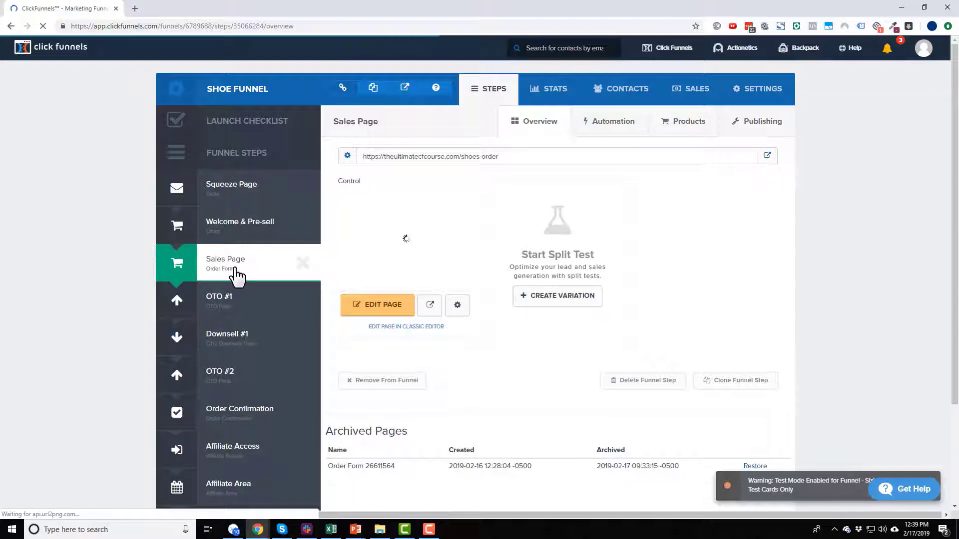
click(683, 125)
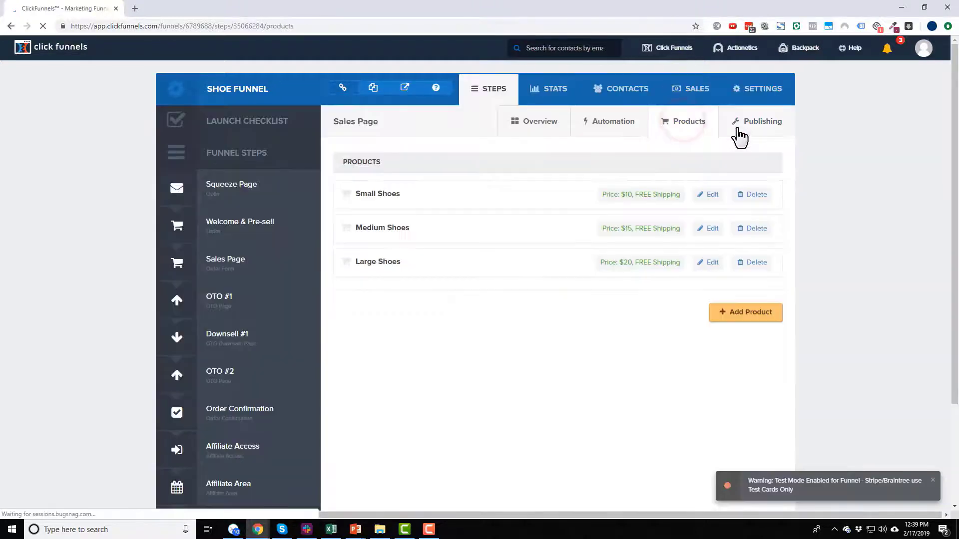
click(711, 198)
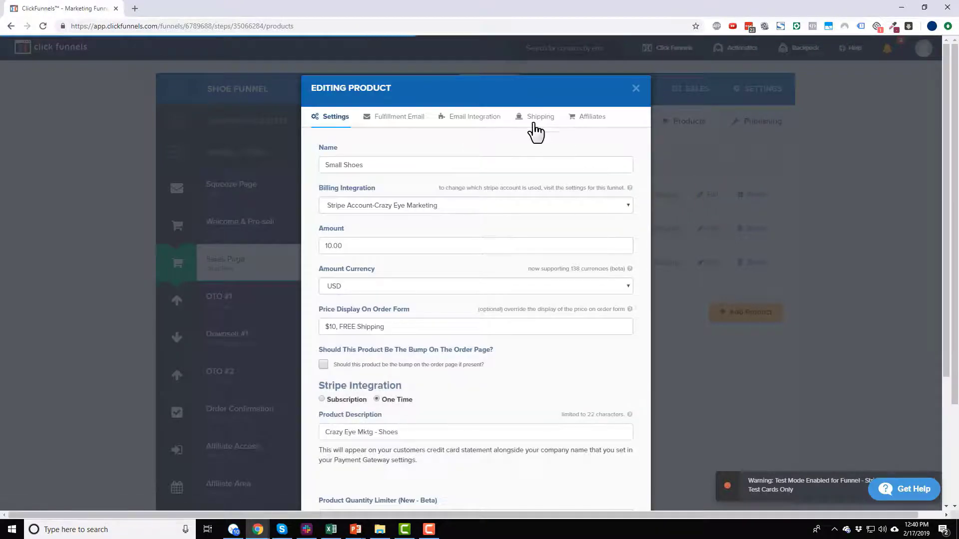
click(582, 124)
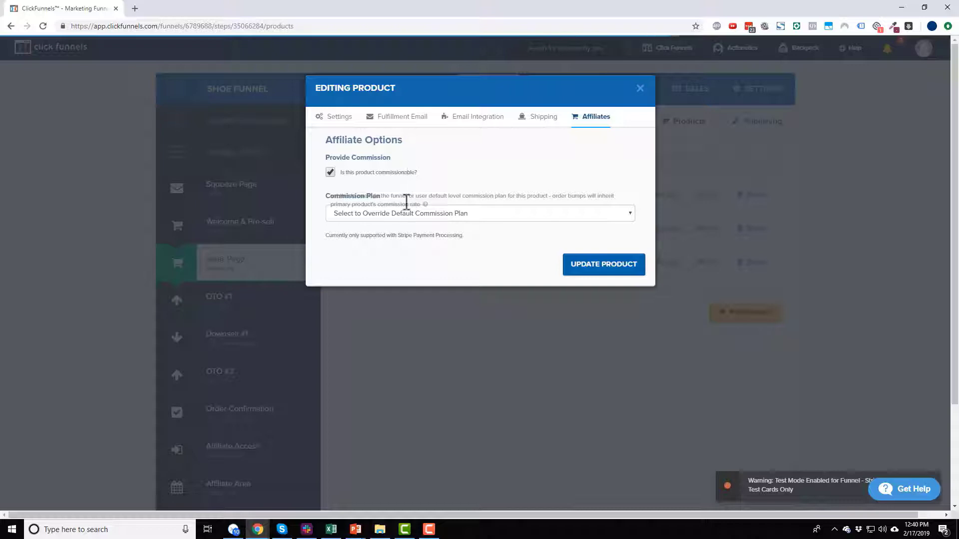
click(373, 214)
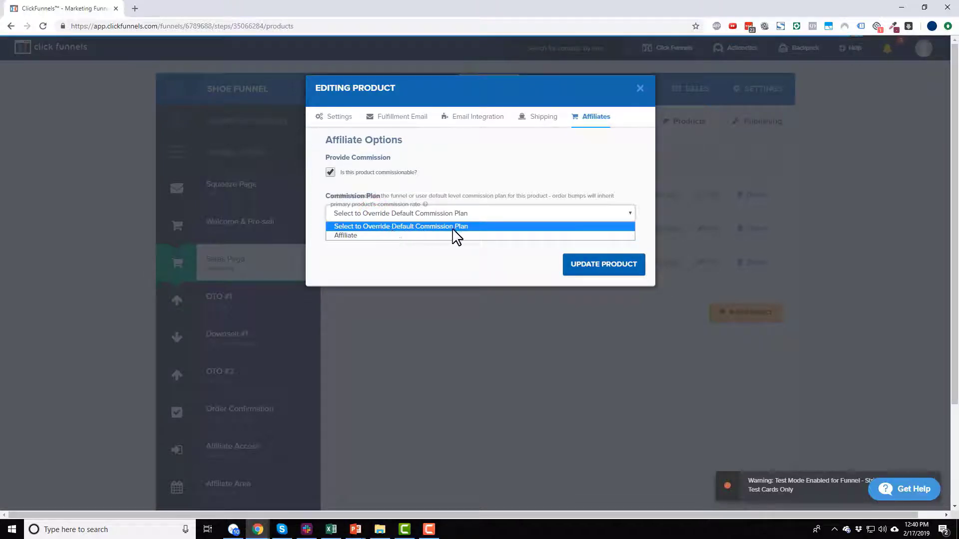
click(398, 213)
click(398, 214)
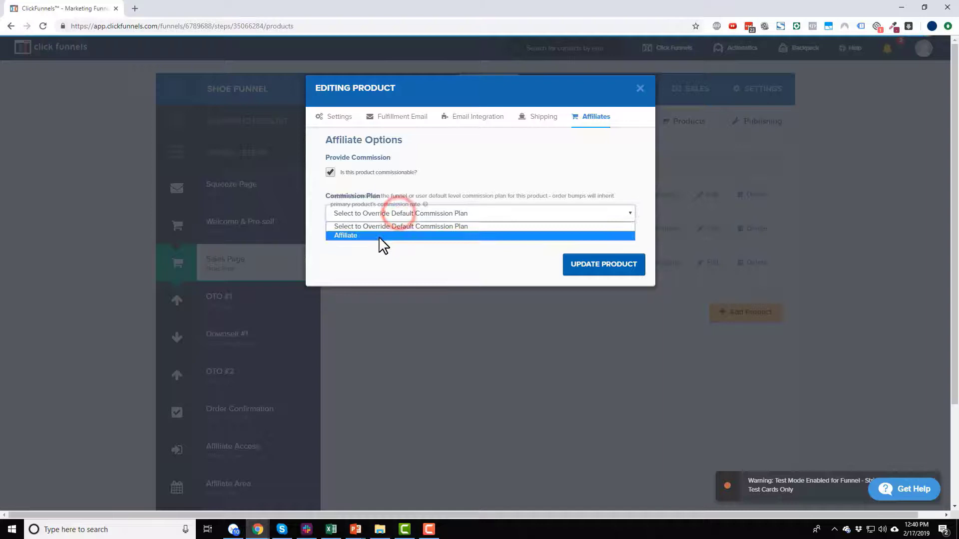
click(383, 228)
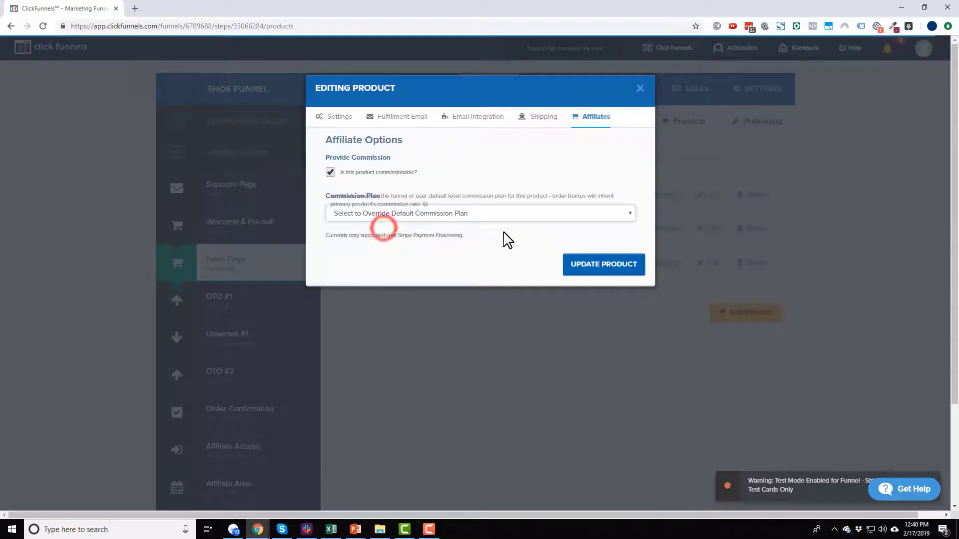
click(602, 266)
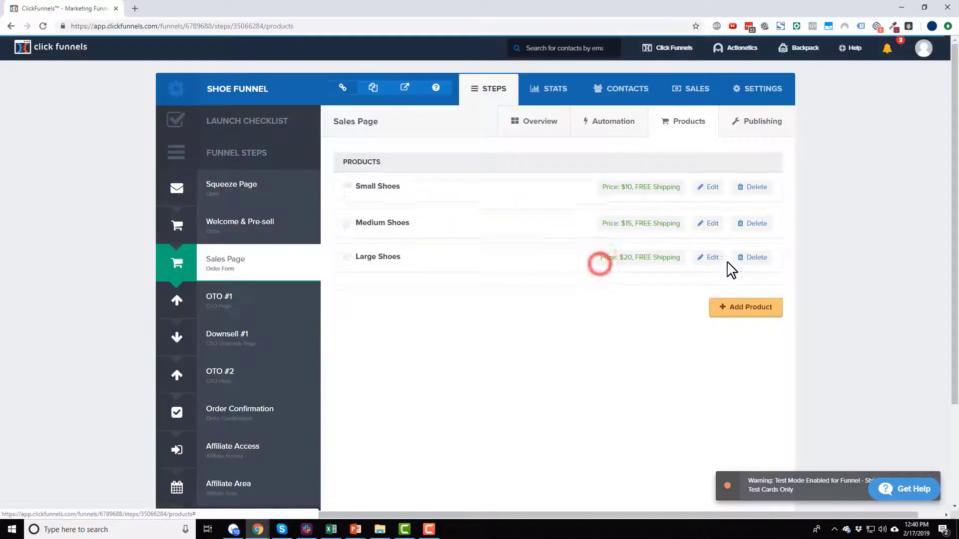
Step: Confirm the Medium Shoes and Large Shoes products as commissionable
click(711, 228)
click(591, 116)
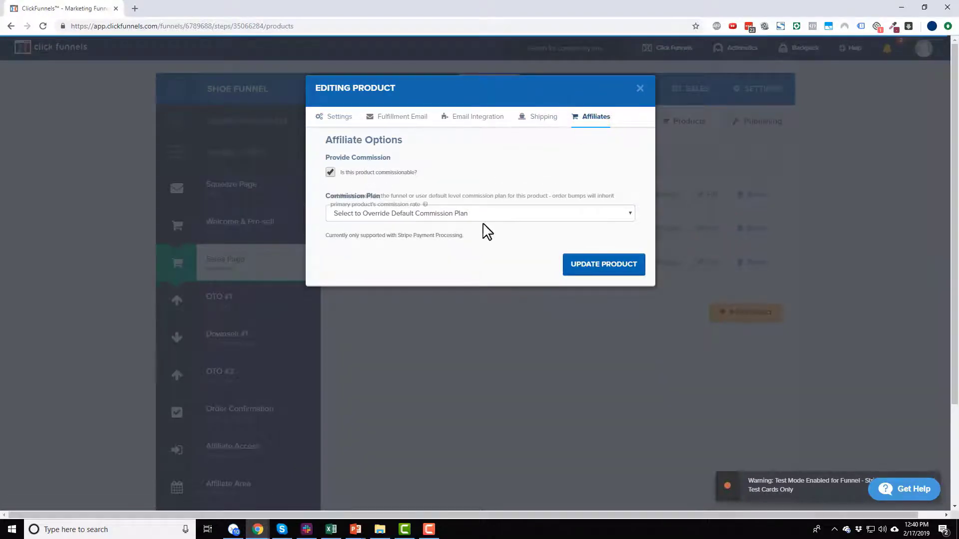
click(600, 267)
click(713, 264)
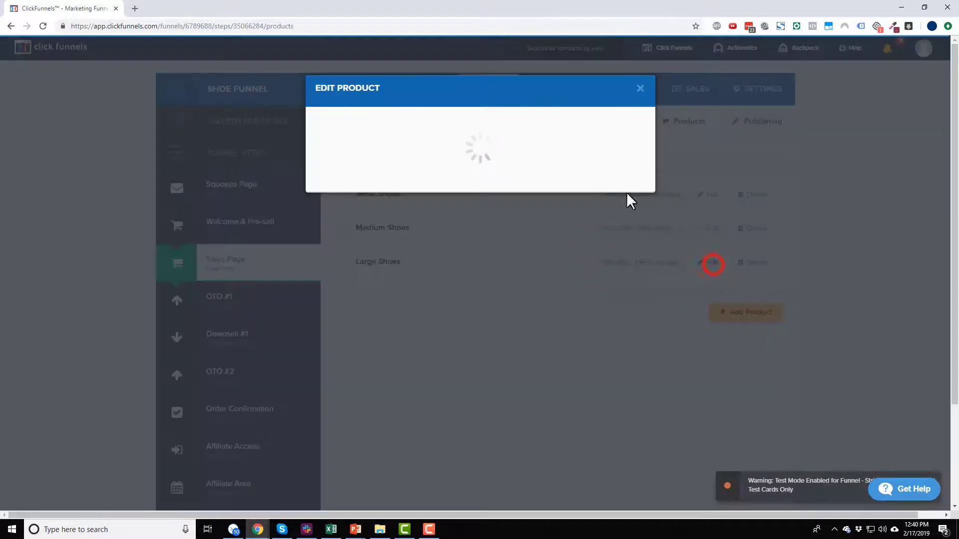
click(591, 116)
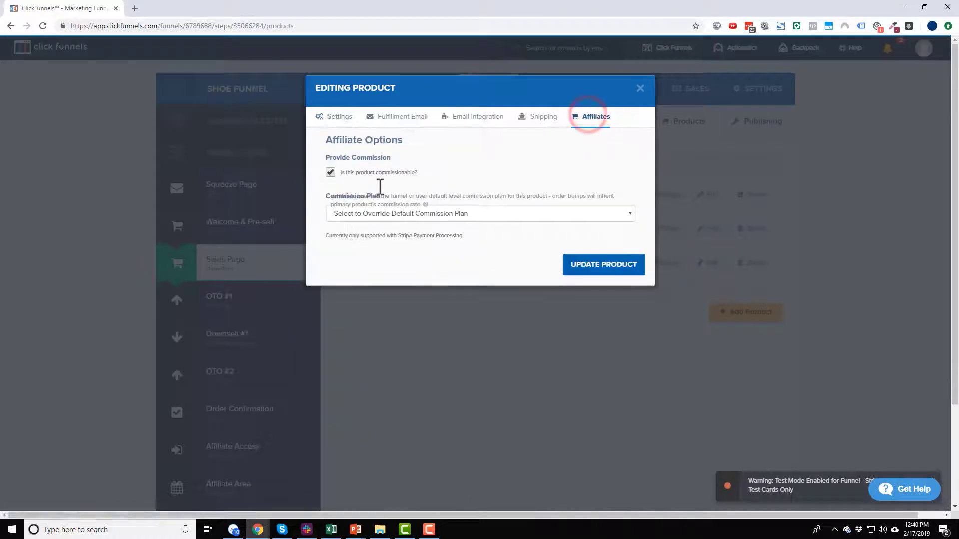
click(639, 88)
Step: Bring up the affiliate options of OTO #1's Shoe Laces product
click(241, 295)
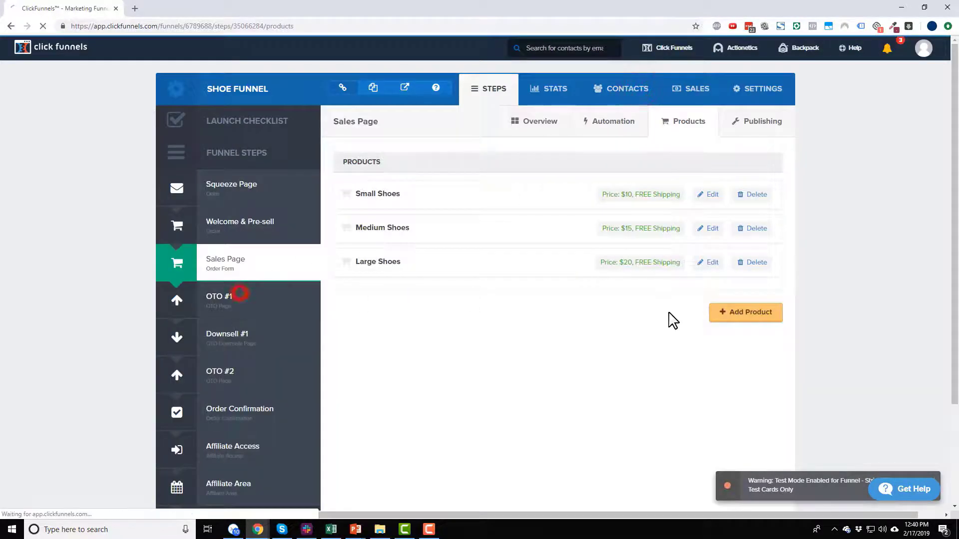
click(683, 132)
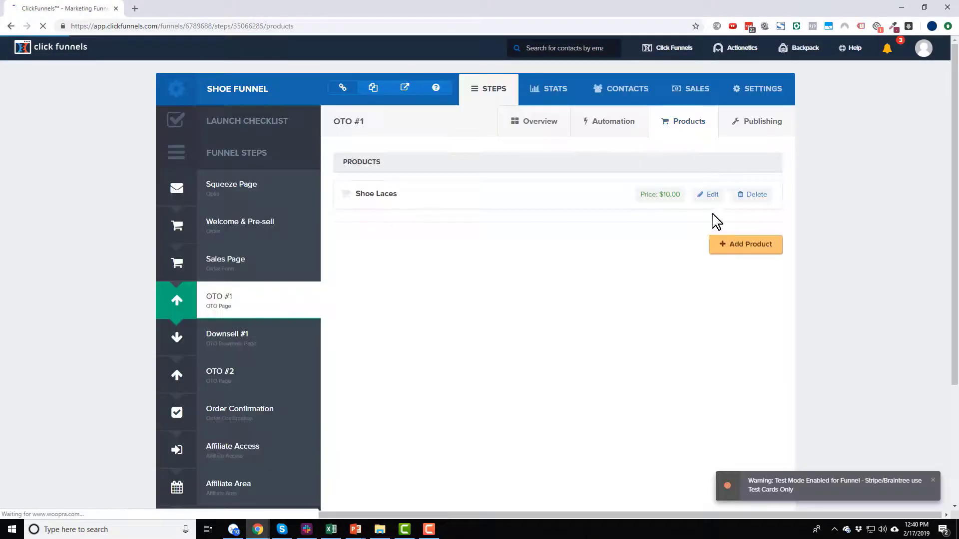
click(713, 194)
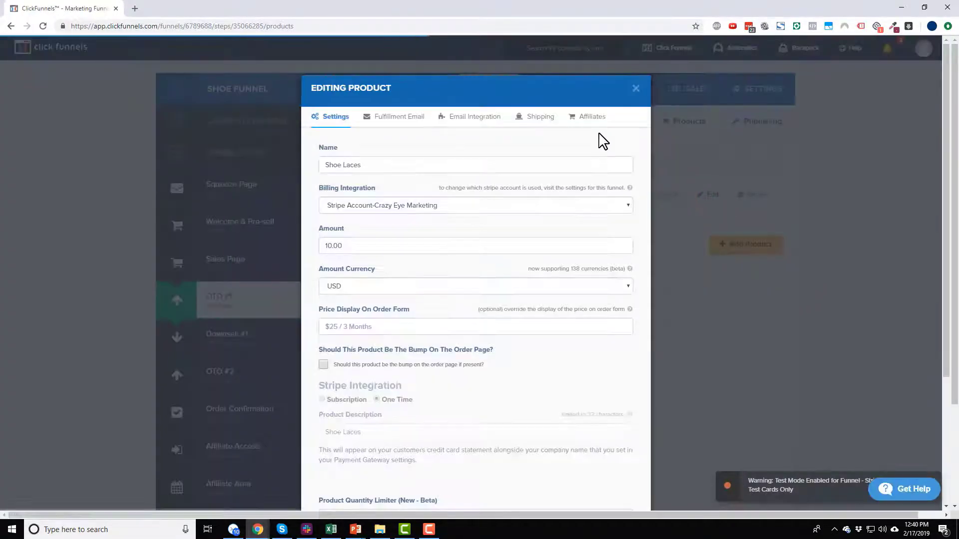
click(592, 120)
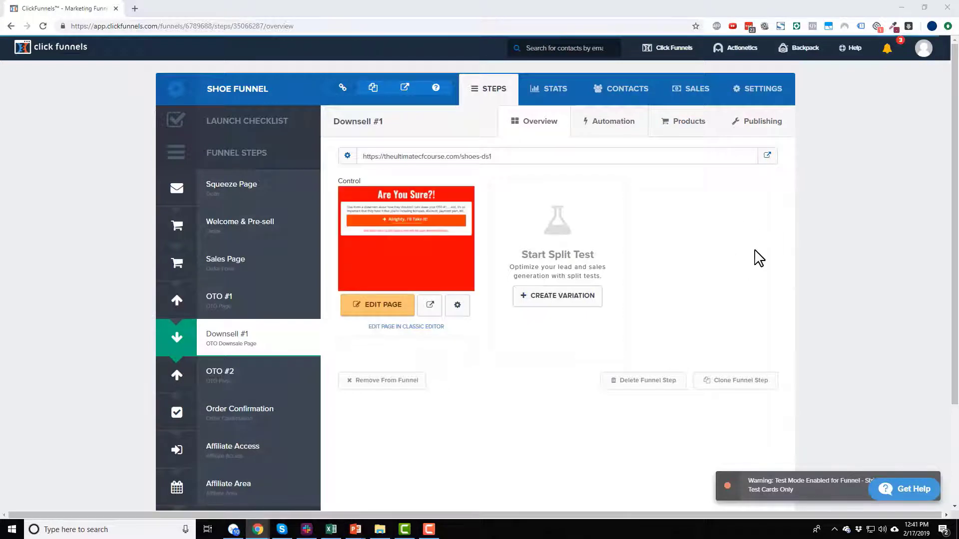
Step: Add affiliate 'Dummy Affiliate' in Backpack with an e-mail, phone and starting password
mouse_move(800, 46)
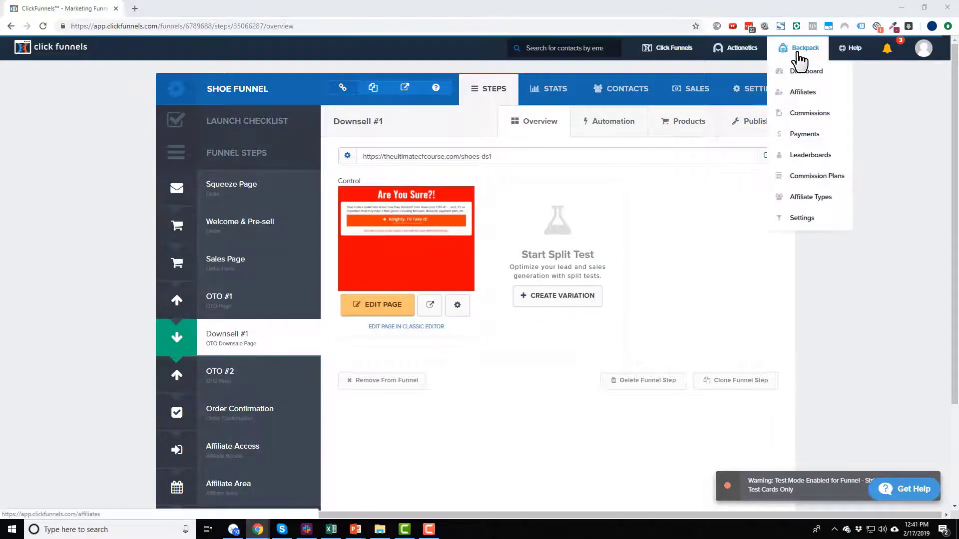
click(799, 93)
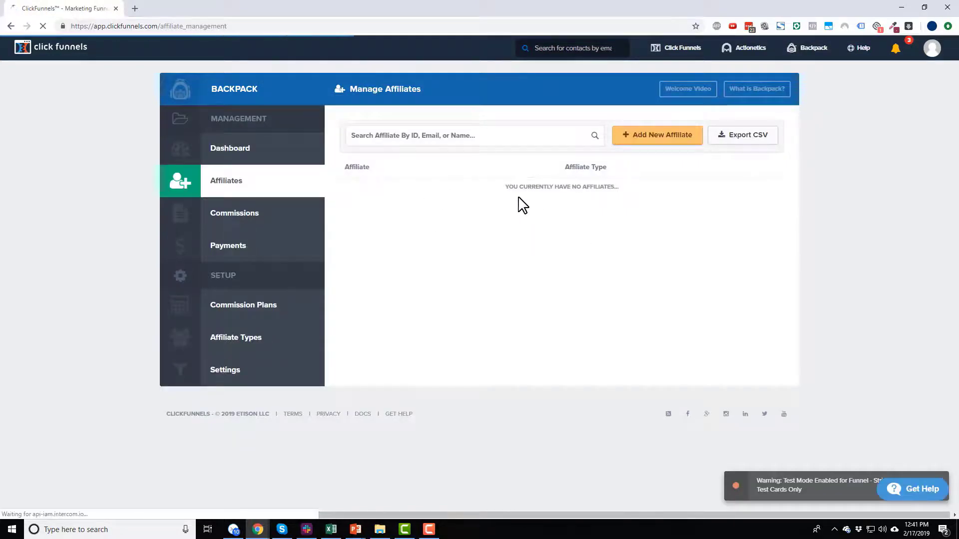
click(653, 142)
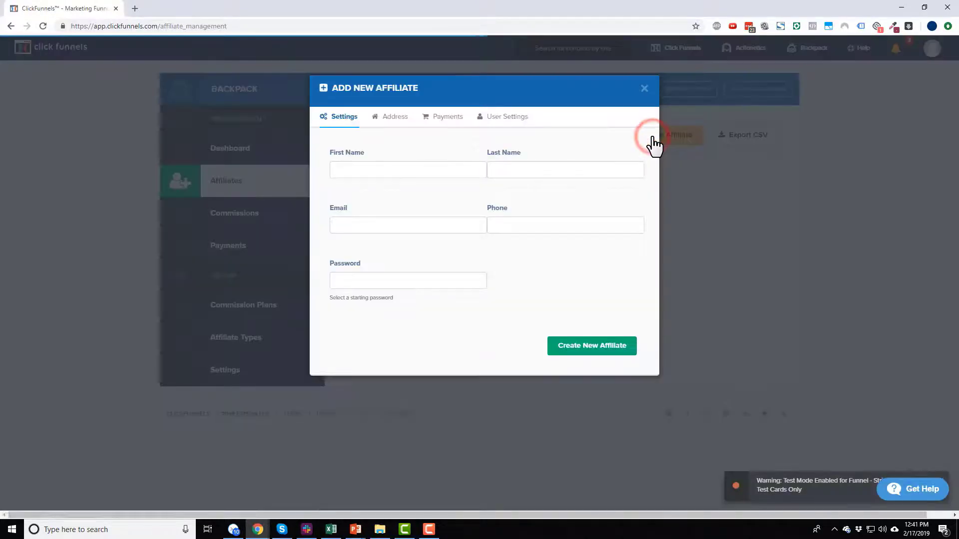
click(423, 165)
text(D)
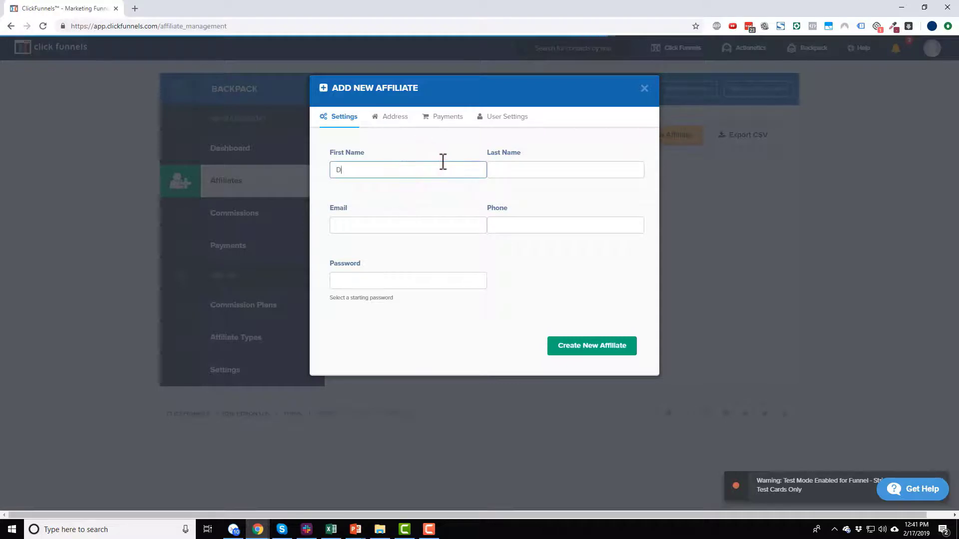
text(ummy)
key(Tab)
text(Affilia)
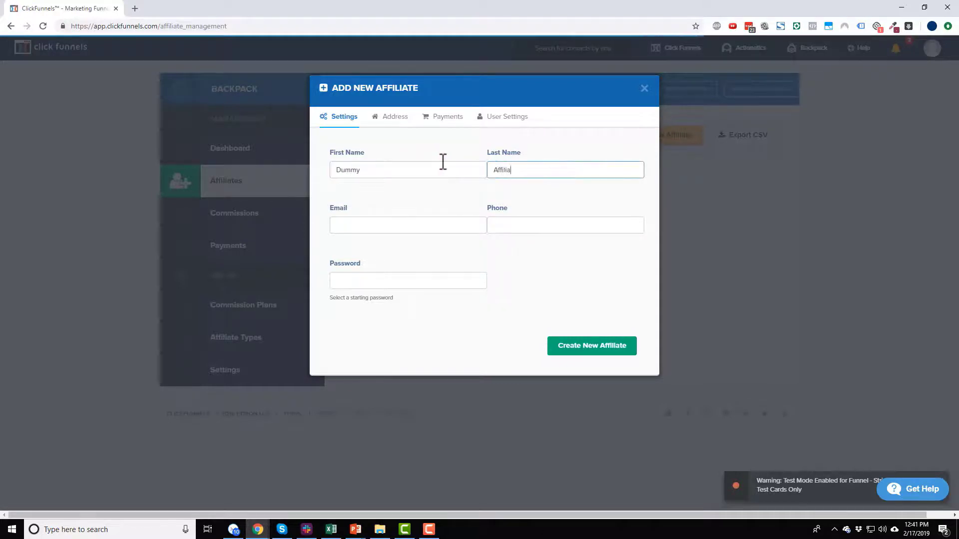
text(te)
key(Tab)
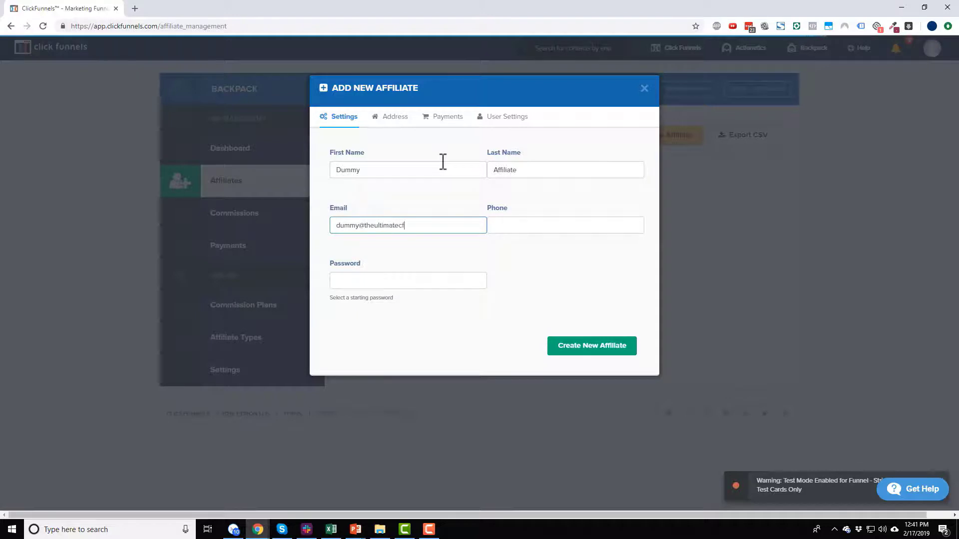
key(Tab)
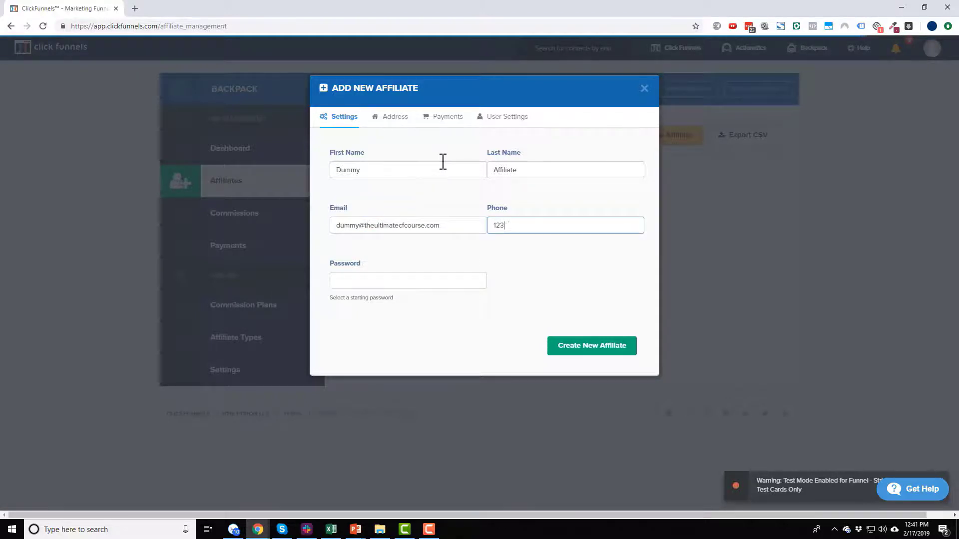
click(405, 275)
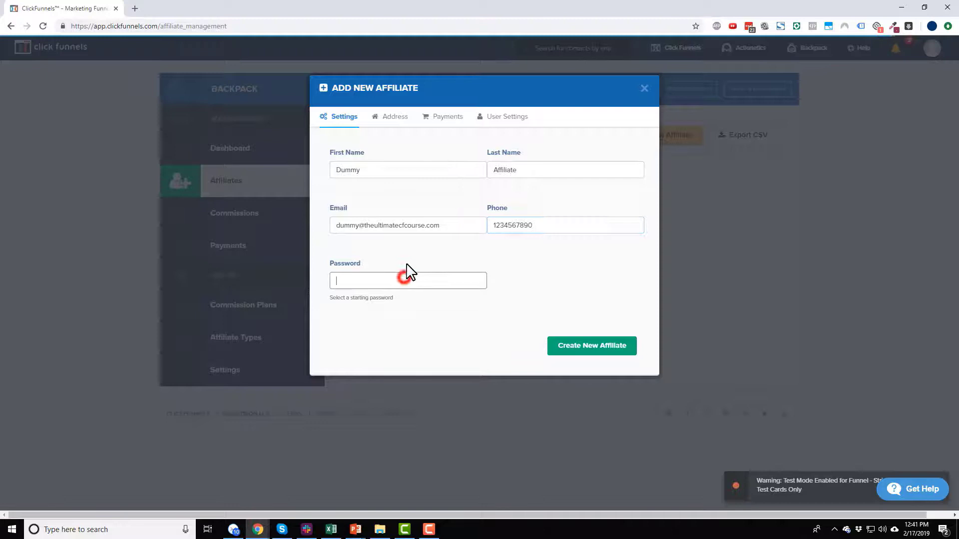
text(123)
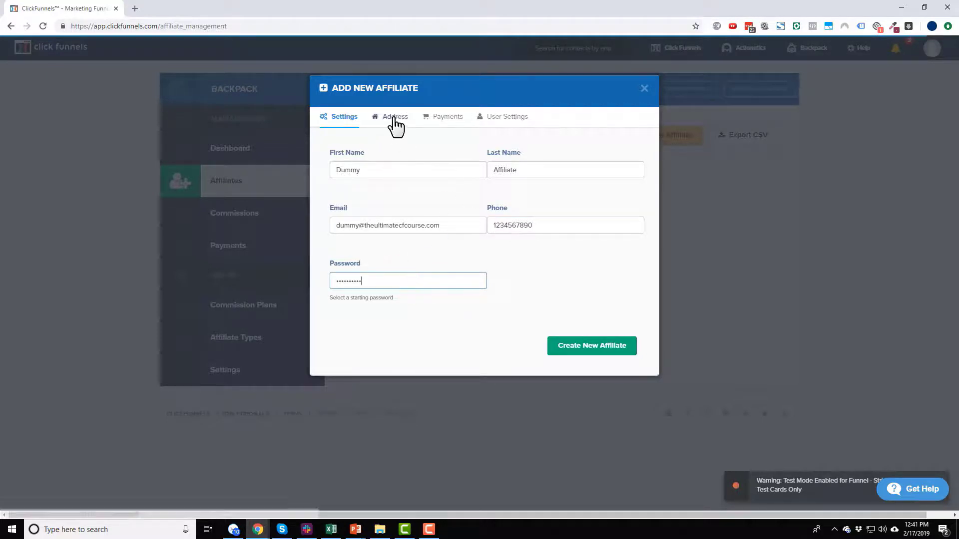
click(606, 345)
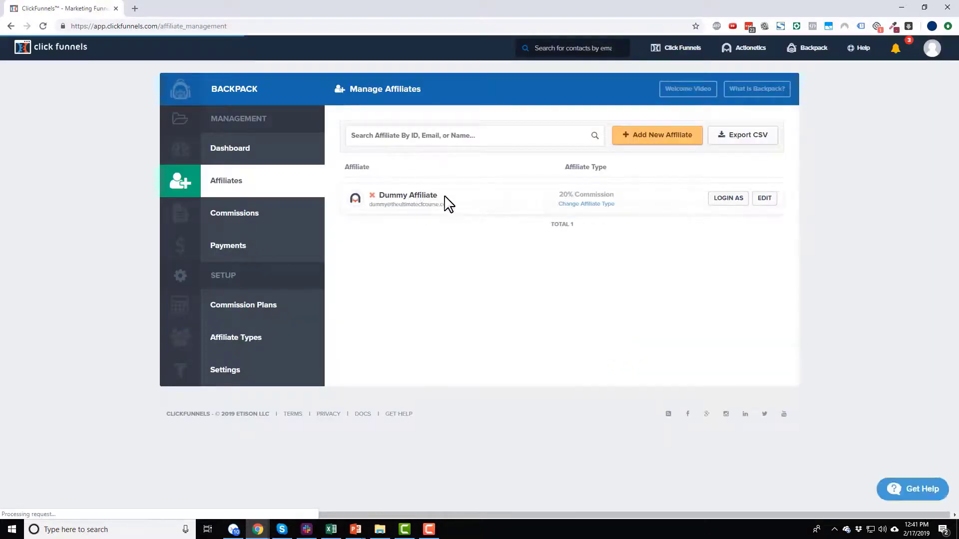
click(869, 113)
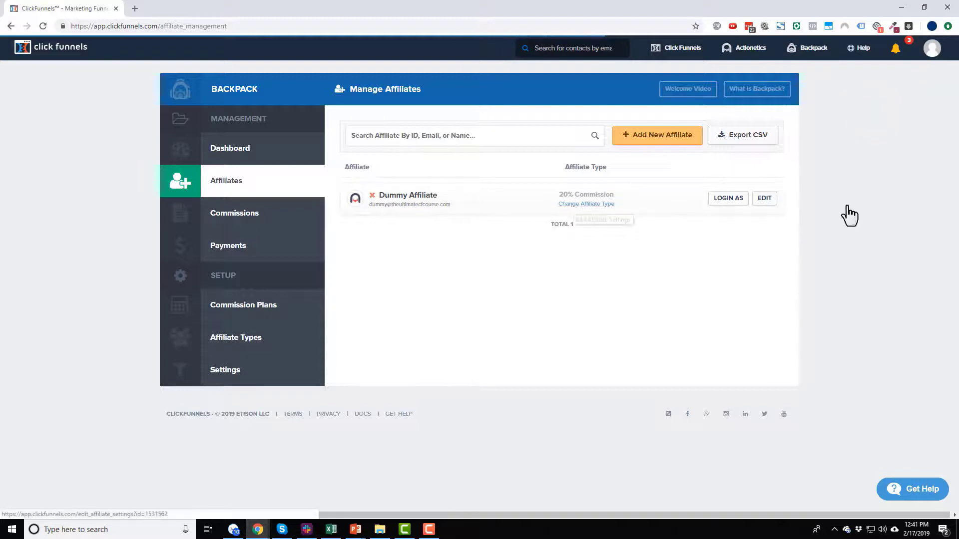
click(764, 200)
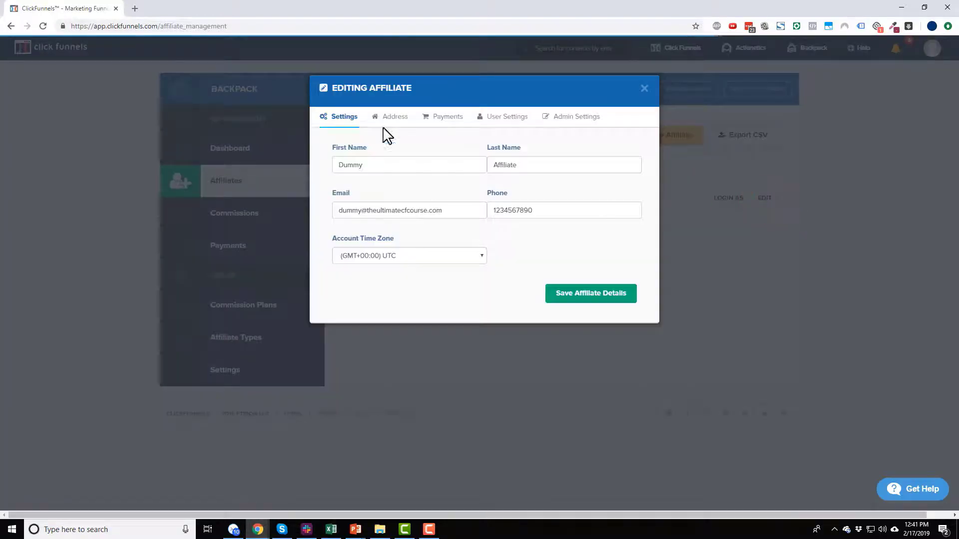
click(386, 121)
click(434, 121)
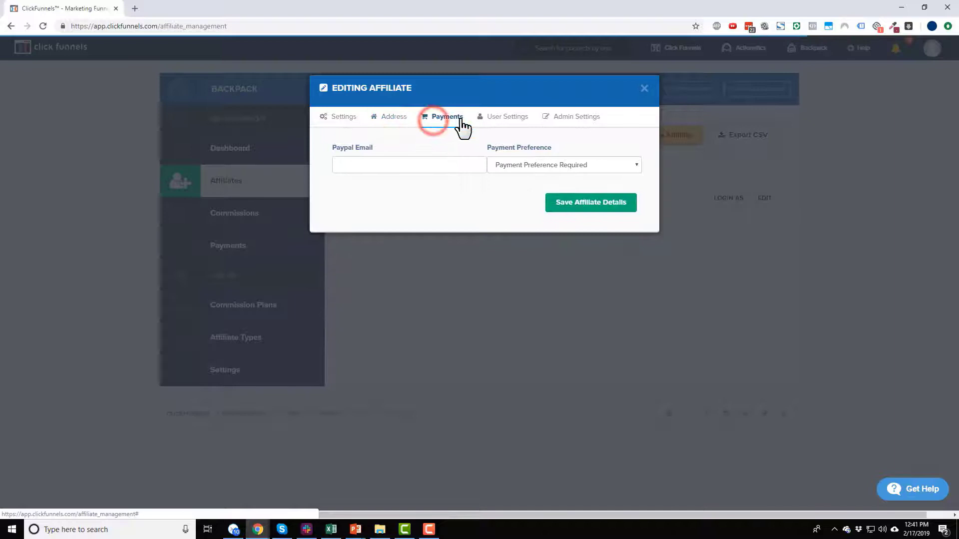
click(504, 123)
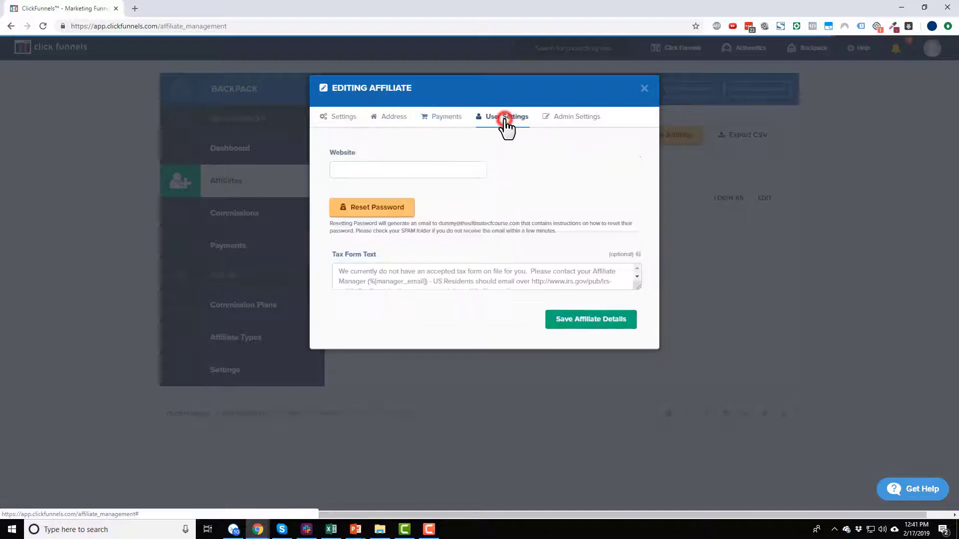
click(575, 120)
click(540, 165)
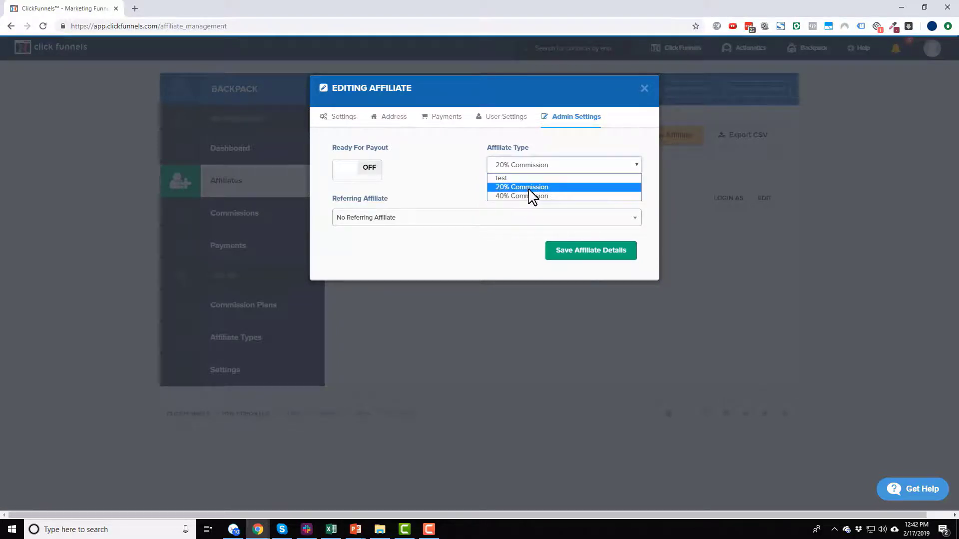
click(527, 188)
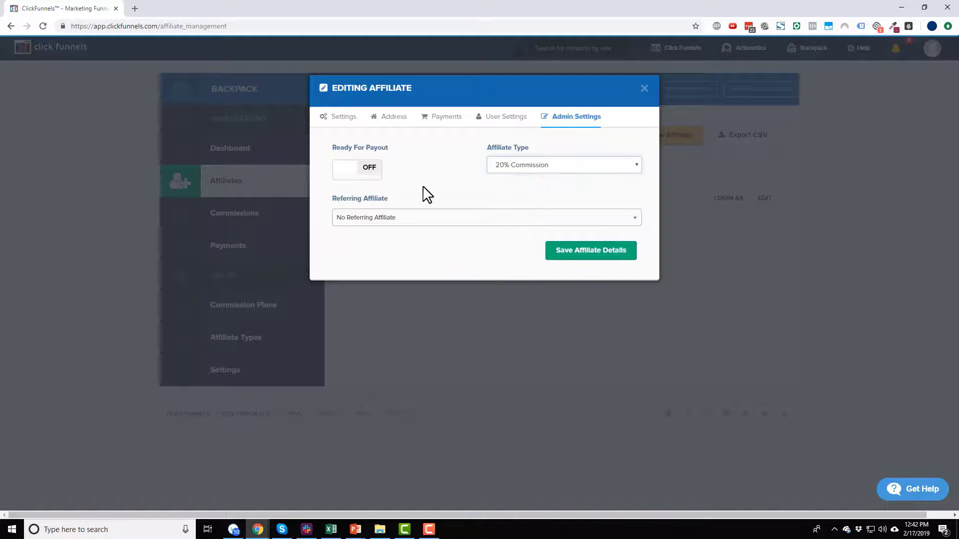
click(609, 259)
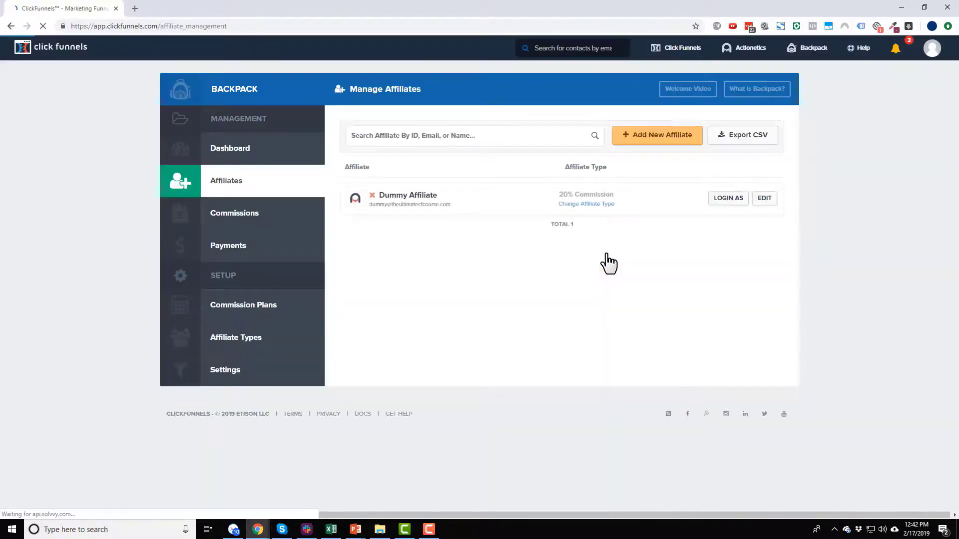
Step: Log in as Dummy Affiliate and scroll their affiliate dashboard
click(721, 199)
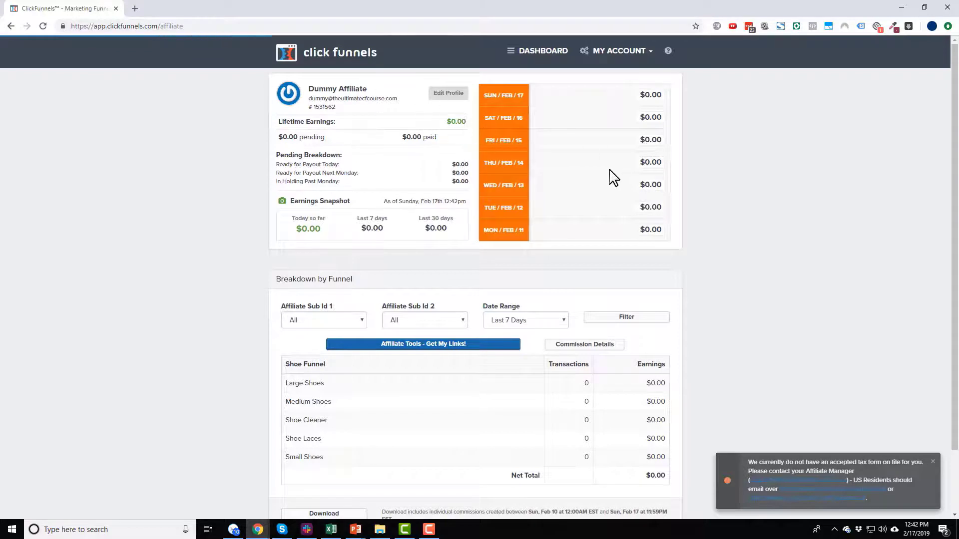
scroll(306, 222, down, 2)
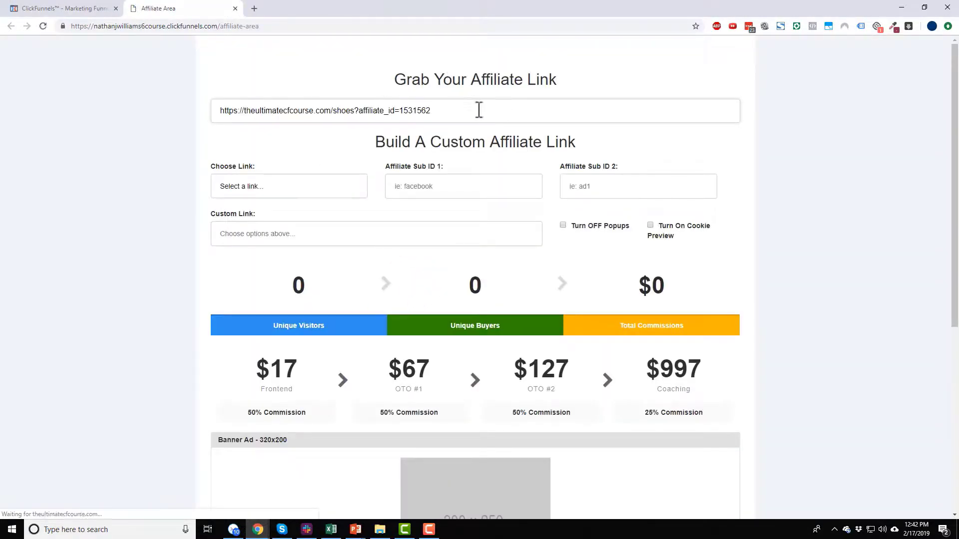
Step: Select the affiliate link URL and glance at the Choose Link list without picking a link
drag(483, 108, 208, 113)
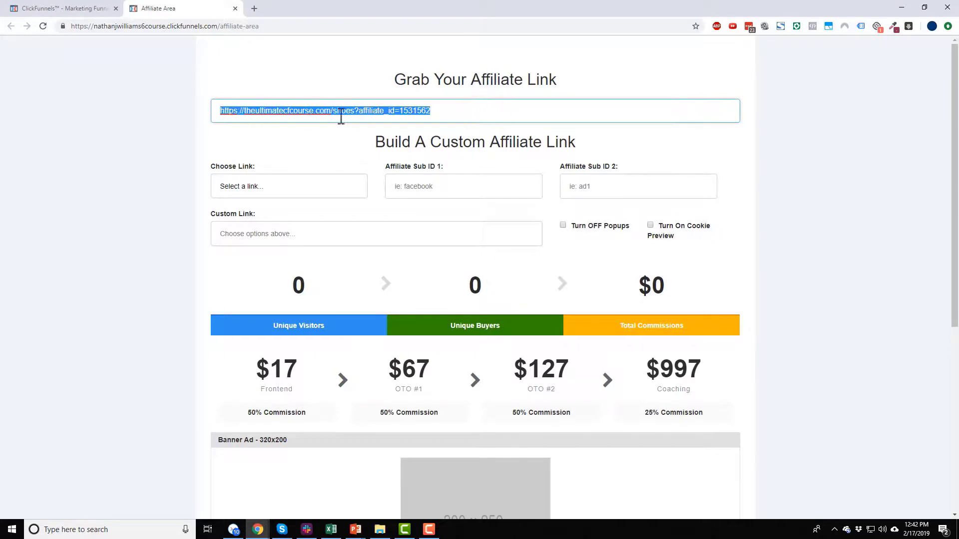
click(311, 191)
click(317, 188)
Step: Scroll through the Affiliate Area to review the 300x250 banner ad and promotional e-mail
scroll(723, 220, down, 3)
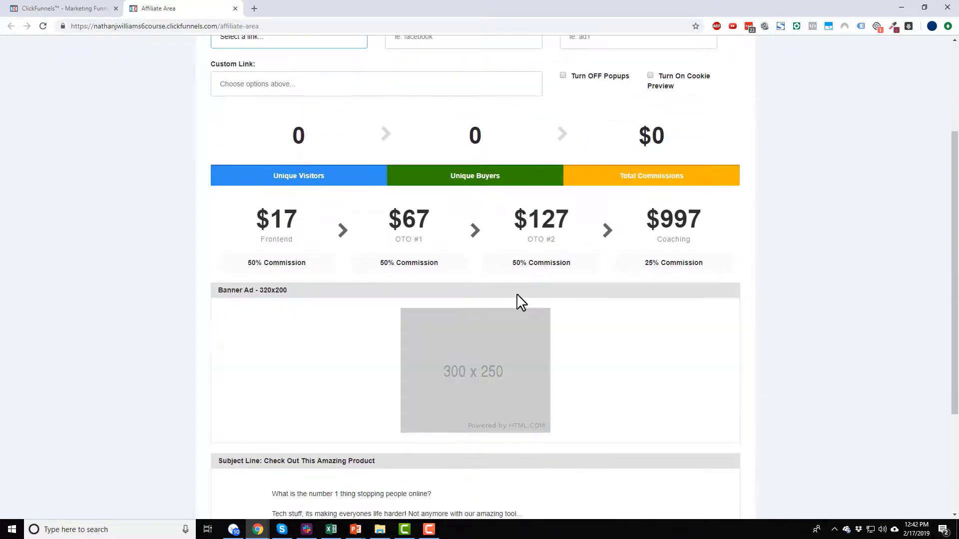
scroll(445, 354, down, 3)
scroll(482, 330, down, 1)
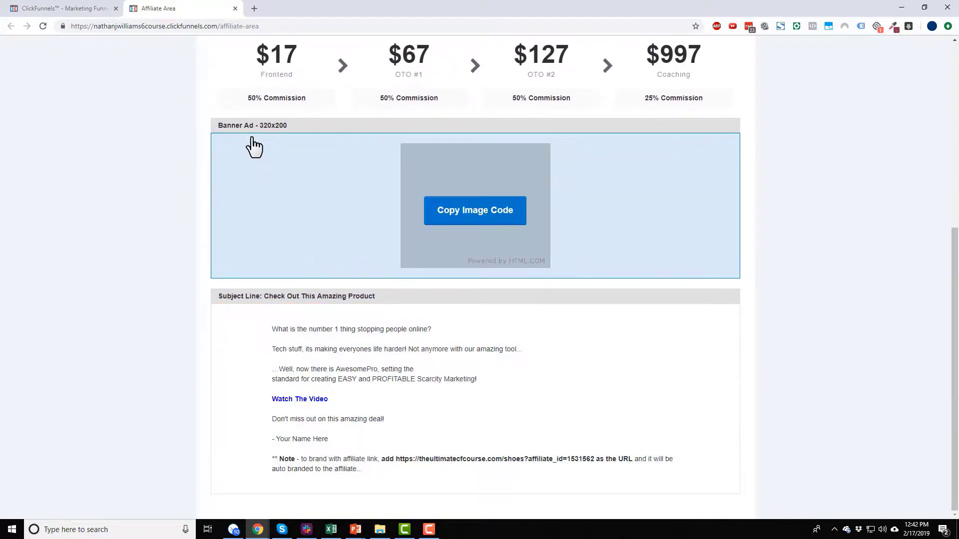
mouse_move(372, 353)
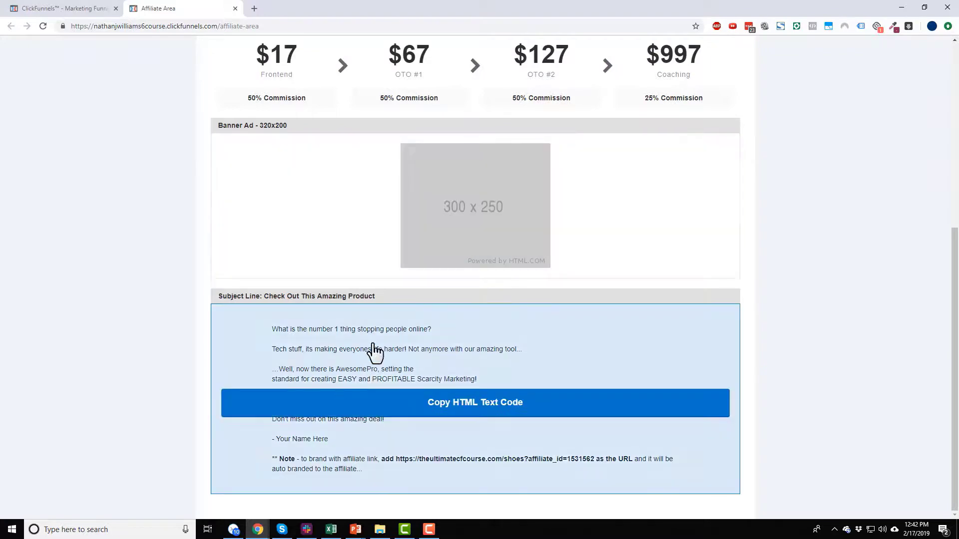
scroll(443, 386, up, 5)
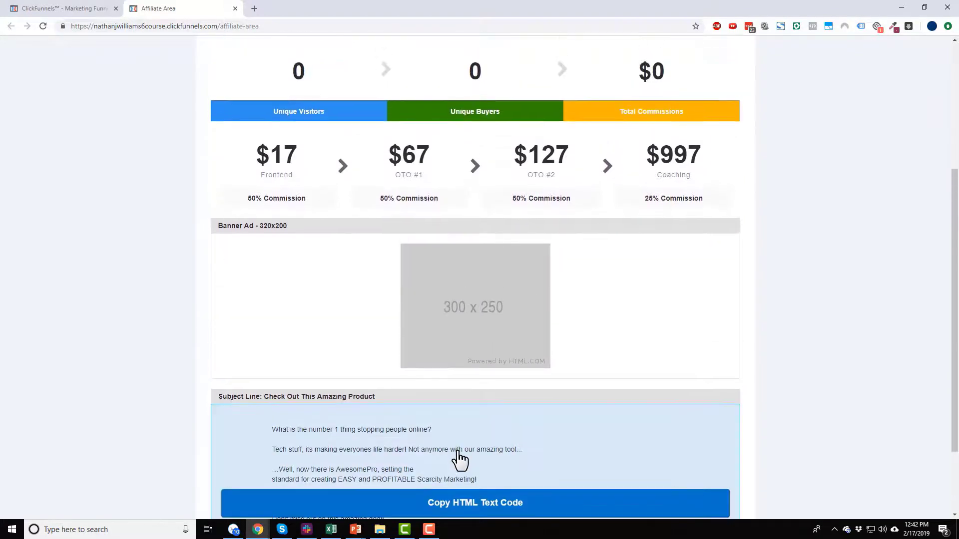
scroll(520, 368, down, 2)
scroll(491, 446, down, 2)
scroll(626, 209, up, 5)
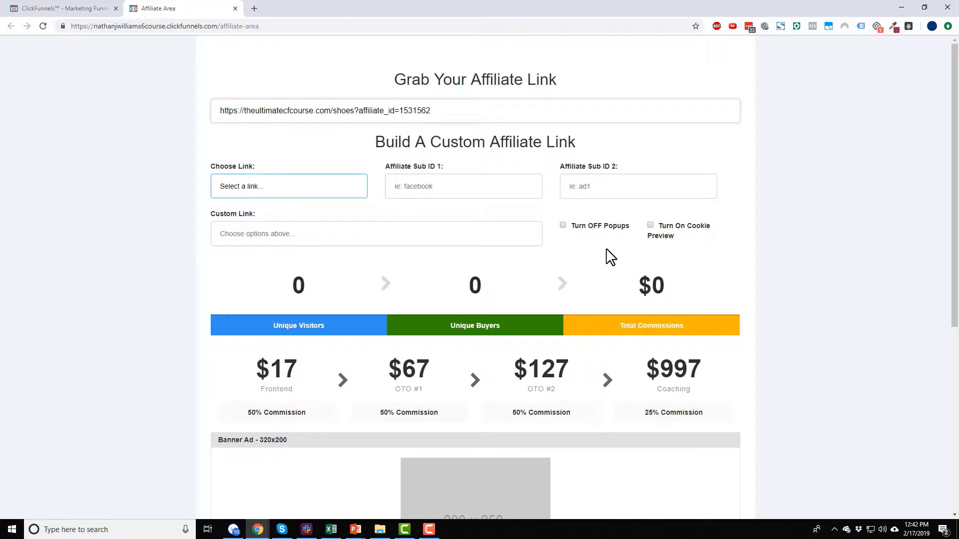
Step: Switch to Dummy Affiliate's earnings dashboard tab, then go back to Backpack's Manage Affiliates list
click(75, 8)
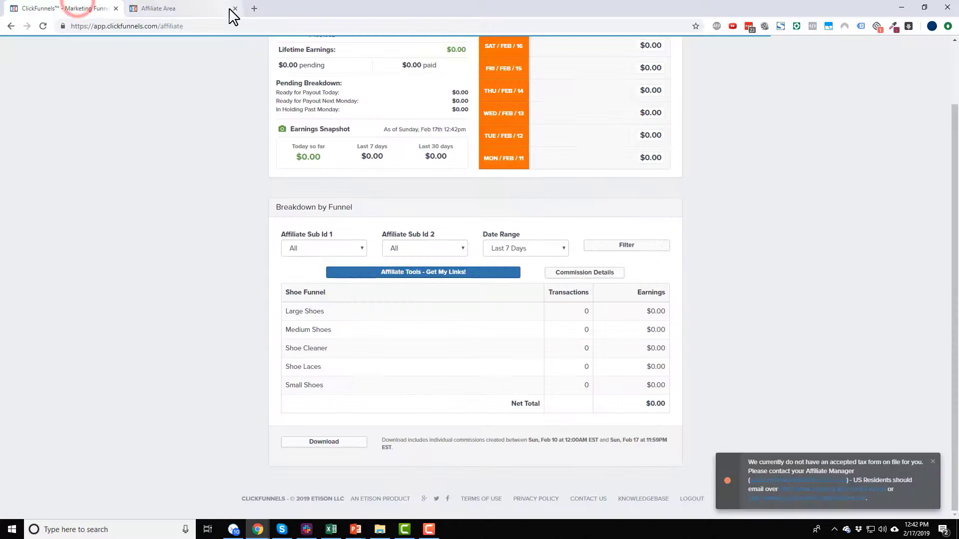
scroll(592, 380, up, 2)
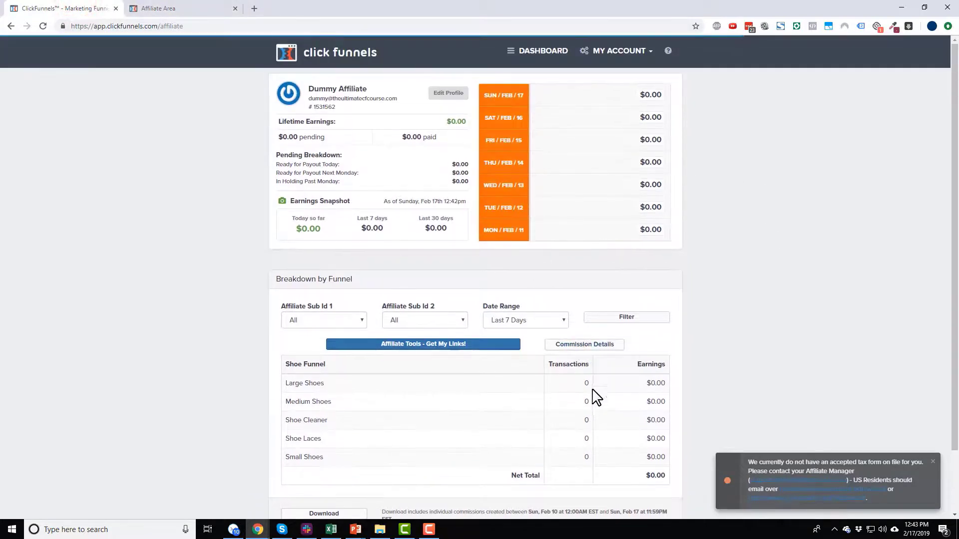
click(11, 26)
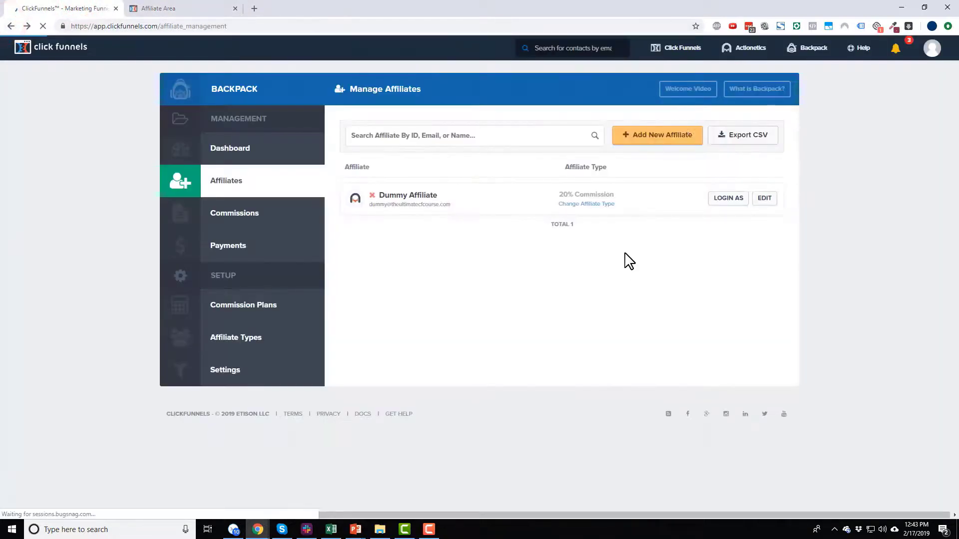